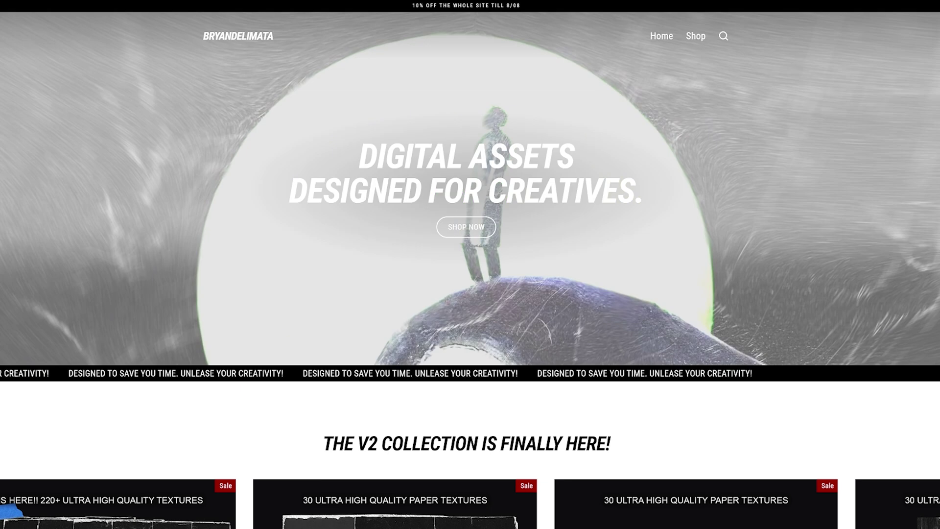
# Browse the texture packs and presets in the V2 collection and most popular sections of the shop's home page
pyautogui.scroll(-2, 470, 264)
pyautogui.scroll(-6, 470, 264)
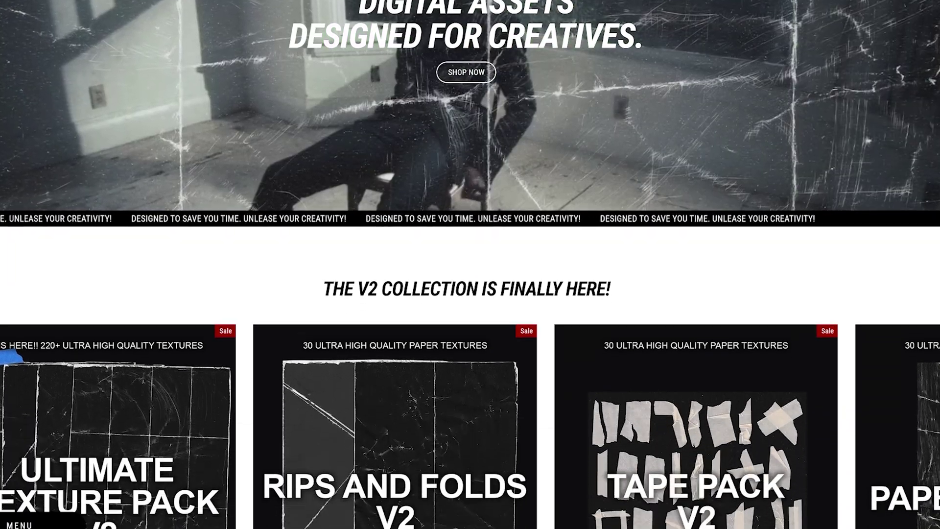
pyautogui.scroll(-6, 470, 264)
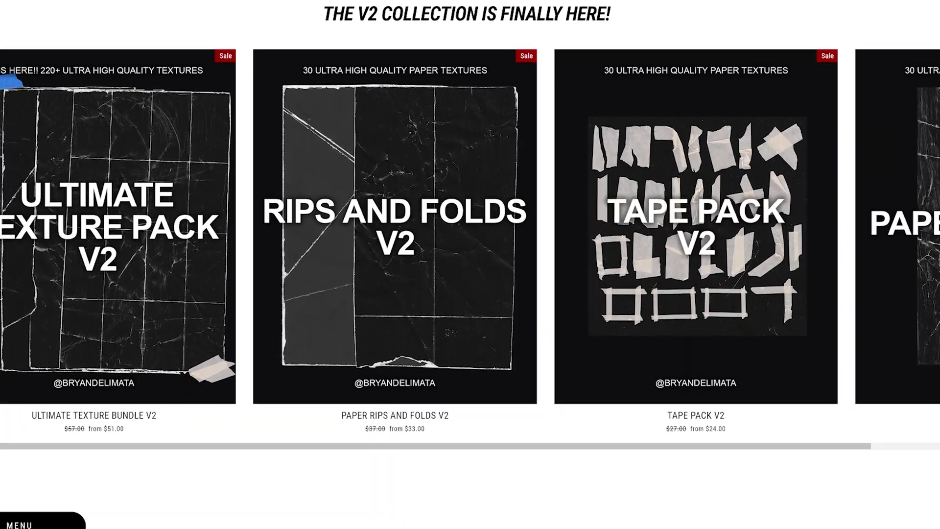
pyautogui.scroll(-6, 470, 265)
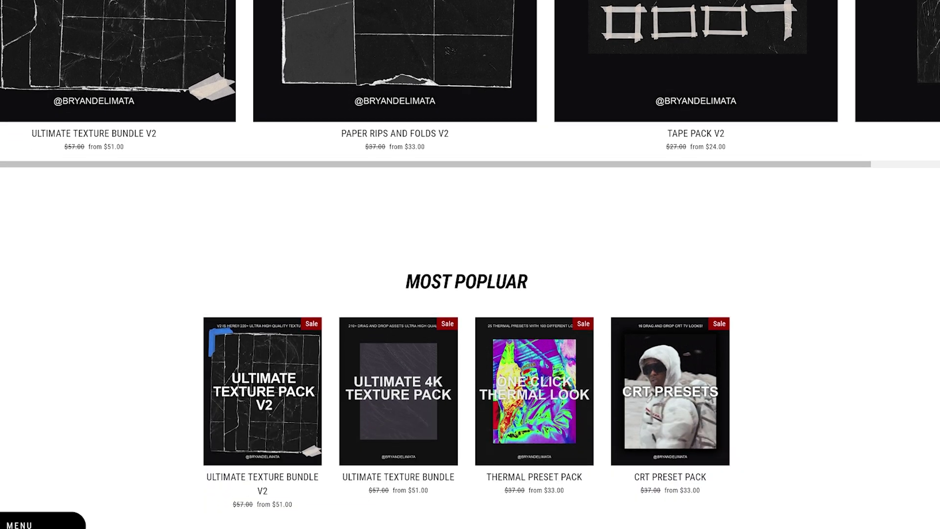
pyautogui.scroll(-6, 471, 264)
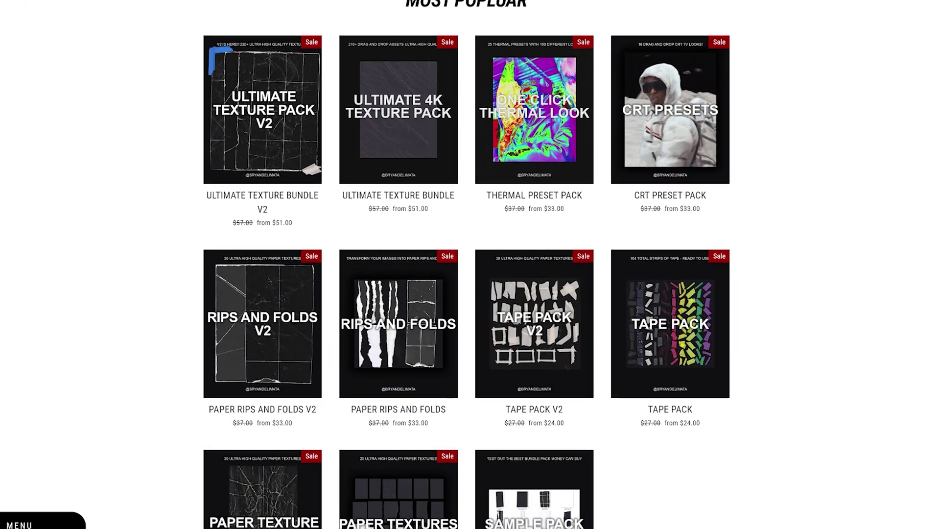
pyautogui.scroll(-6, 470, 264)
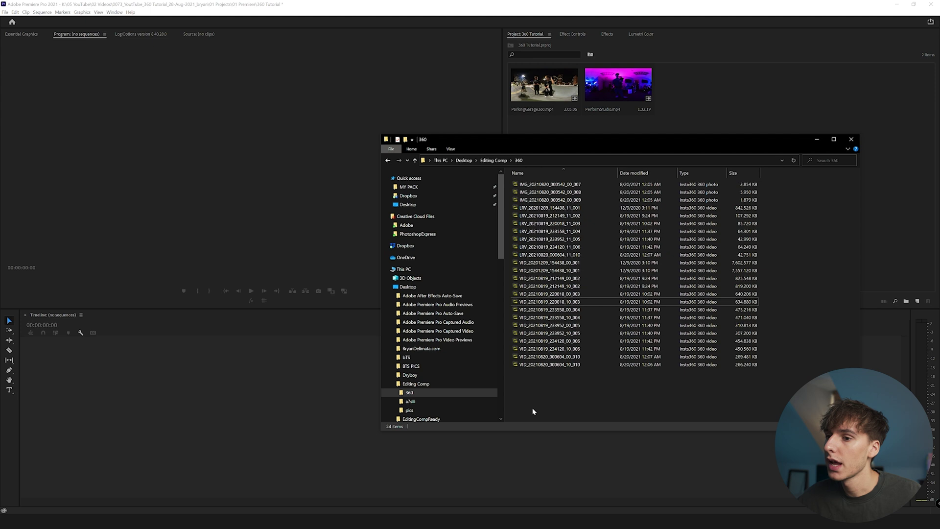
# Switch to Insta360 Studio and import VID_20210819_233952_10_005 from the 360 footage folder
pyautogui.moveTo(596, 380); pyautogui.dragTo(586, 339)
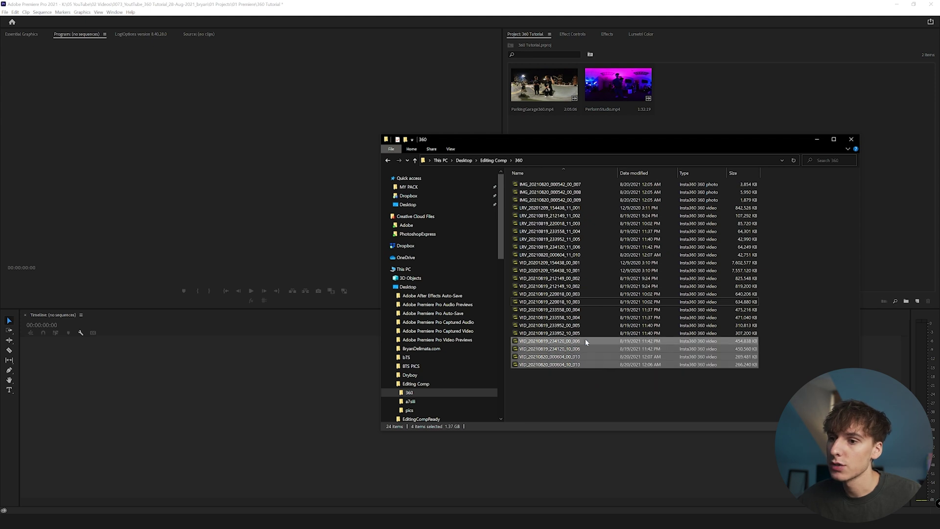
pyautogui.click(690, 342)
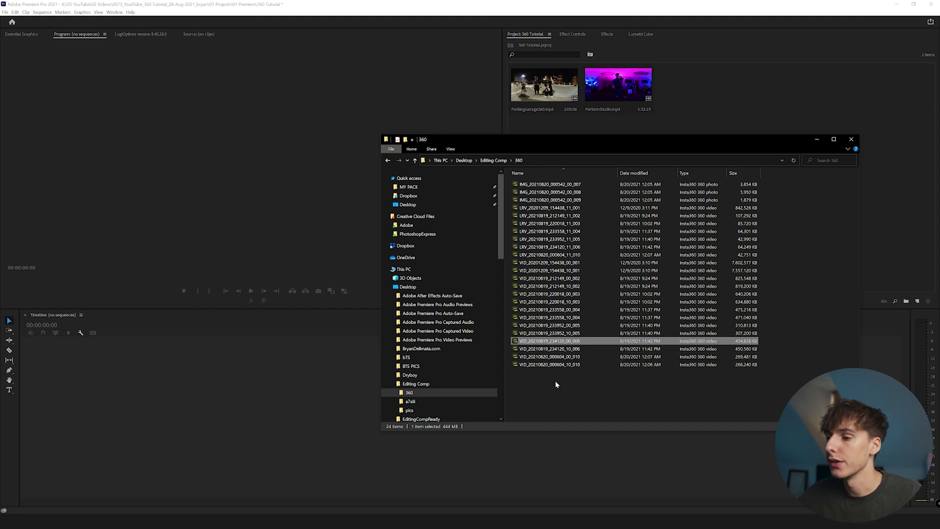
pyautogui.click(267, 524)
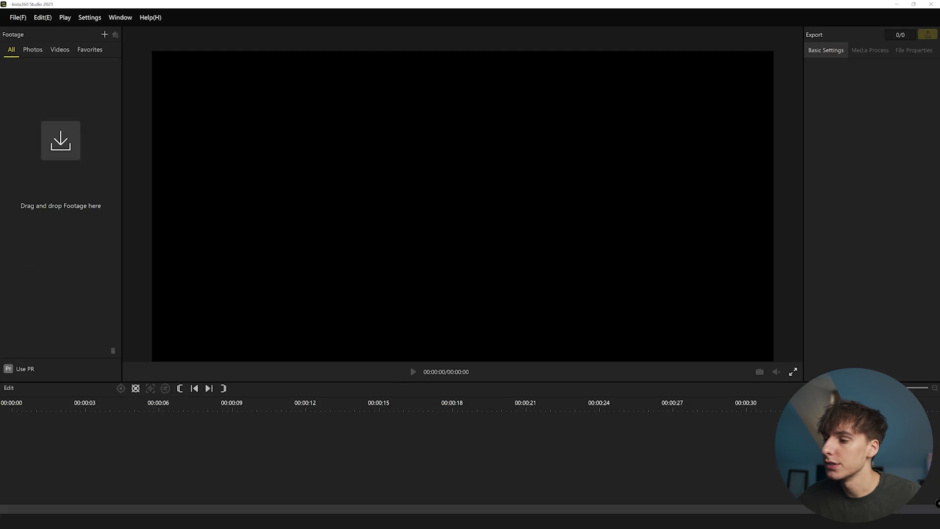
pyautogui.moveTo(100, 521)
pyautogui.click(135, 504)
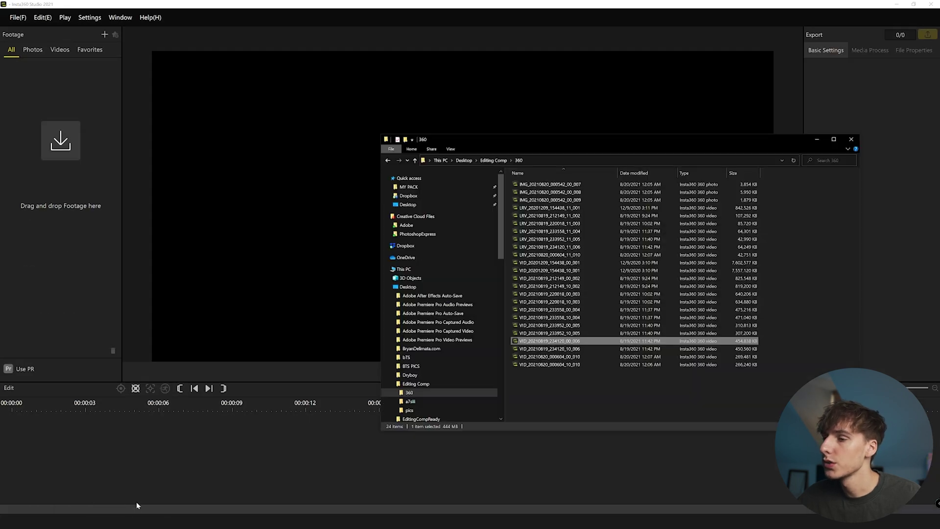
pyautogui.moveTo(534, 333); pyautogui.dragTo(69, 255)
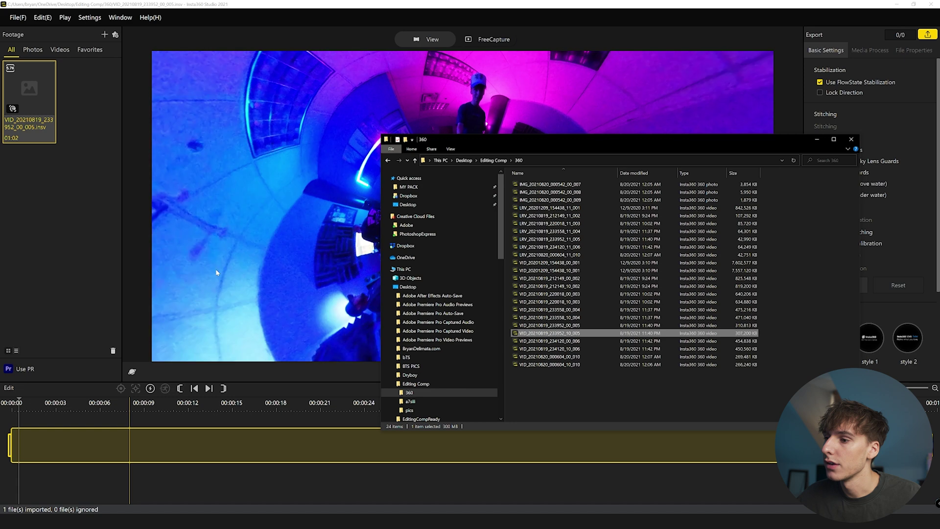
# Mute the clip's preview, go to about 00:00:16 and rotate the 360 view to the people in the room
pyautogui.click(115, 406)
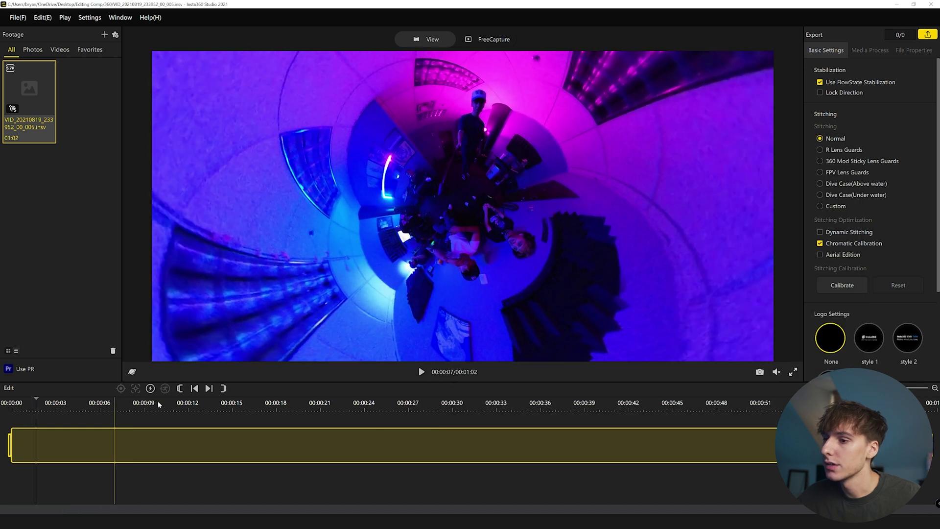
pyautogui.click(777, 371)
pyautogui.click(246, 412)
pyautogui.moveTo(471, 280); pyautogui.dragTo(501, 194)
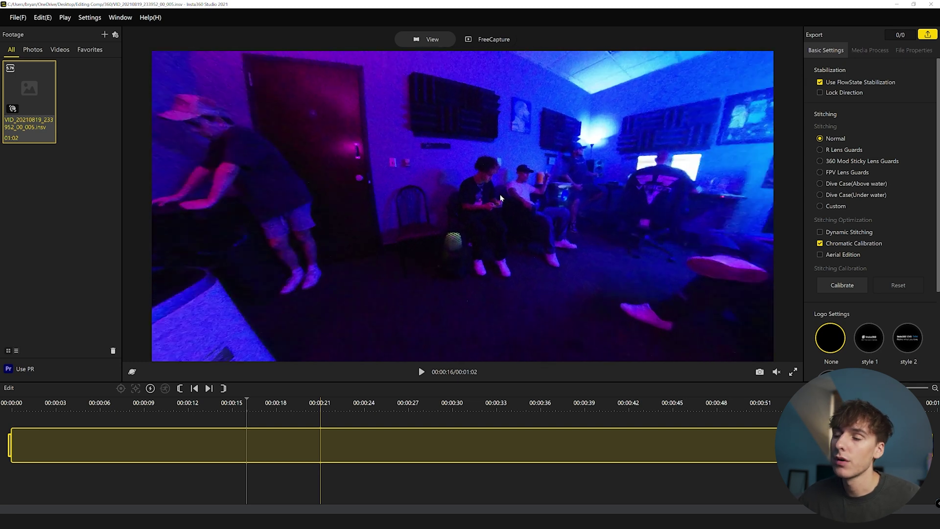
# Try Lock Direction stabilization on the clip and check the view at several points up to about 00:00:30
pyautogui.click(846, 95)
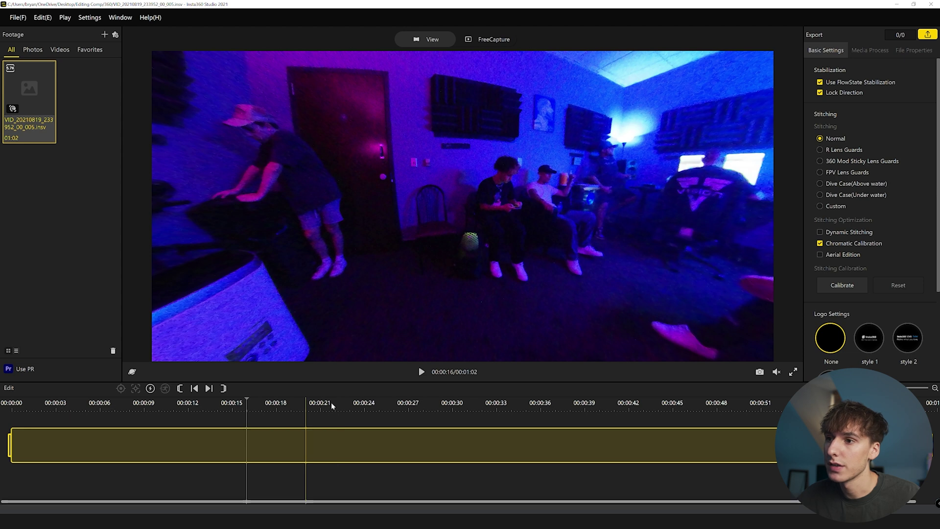
pyautogui.click(365, 406)
pyautogui.click(407, 404)
pyautogui.click(452, 404)
pyautogui.moveTo(553, 333); pyautogui.dragTo(634, 129)
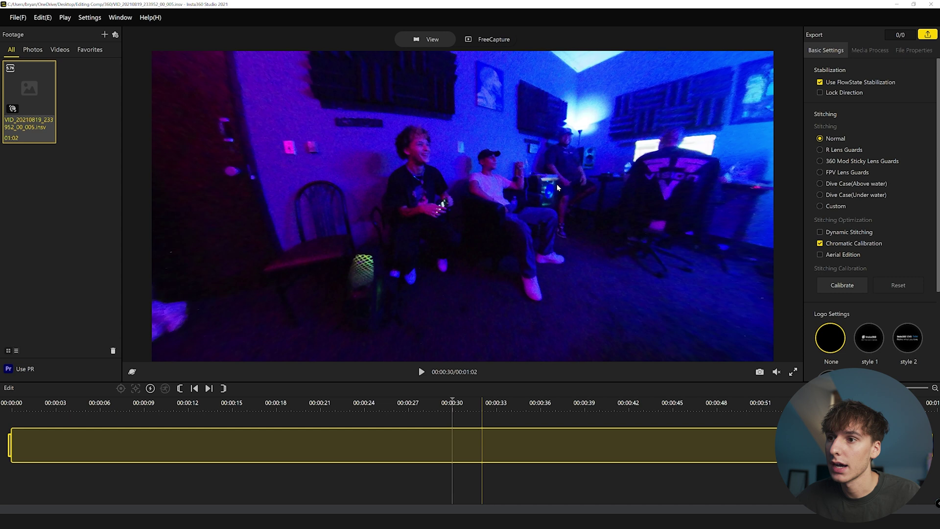
# Turn on Dynamic Stitching for the clip and review the video export settings without exporting
pyautogui.moveTo(490, 178); pyautogui.dragTo(609, 164)
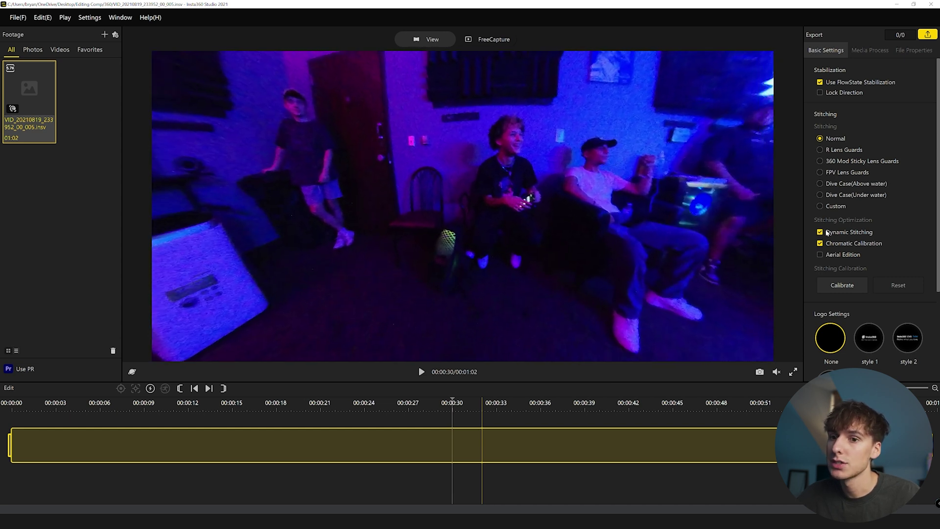
pyautogui.scroll(-1, 826, 233)
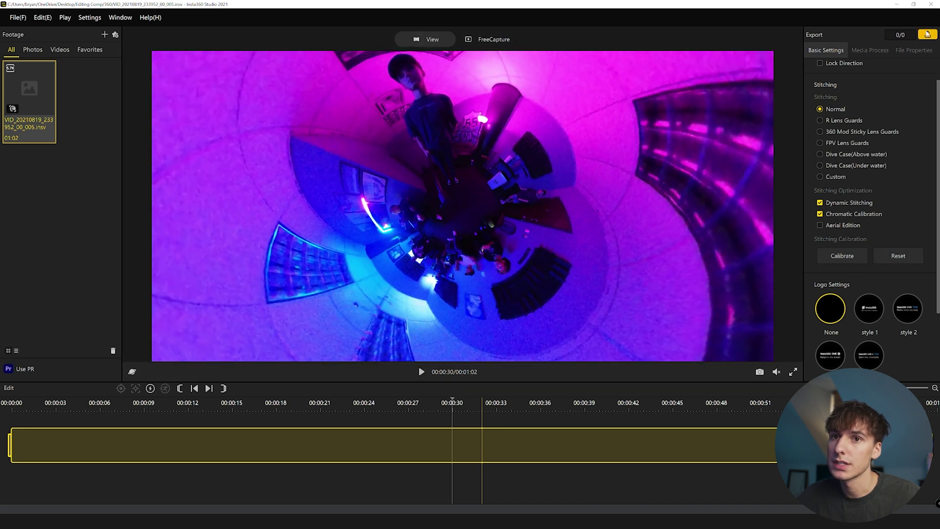
pyautogui.click(928, 34)
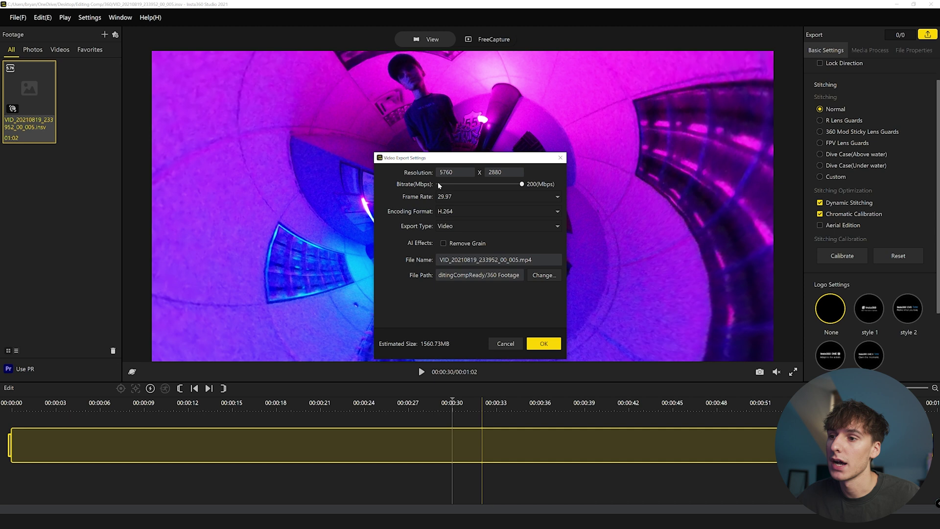
pyautogui.click(506, 343)
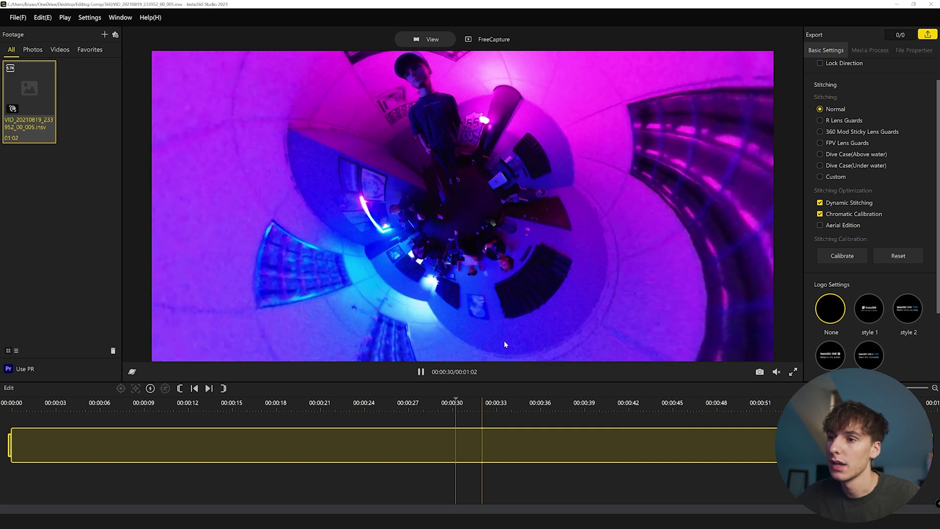
# In Premiere Pro, create a sequence from ParkingGarage360.mp4 with audio track A1 muted, and scrub through it to about 00:00:48
pyautogui.click(424, 414)
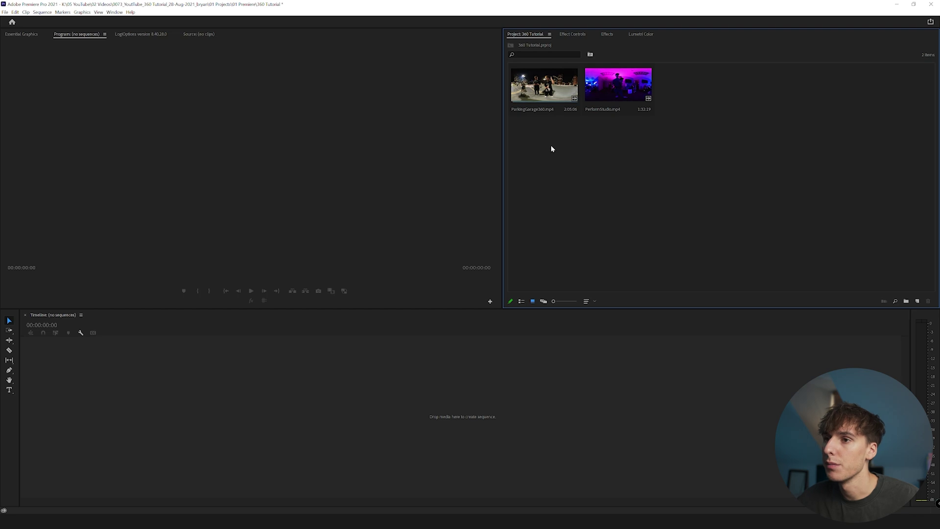
pyautogui.click(537, 91)
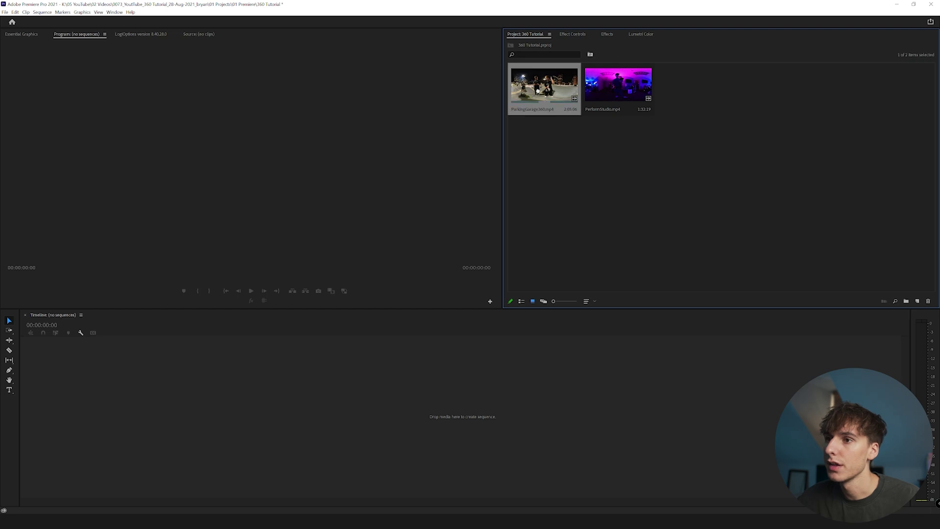
pyautogui.moveTo(537, 91); pyautogui.dragTo(329, 425)
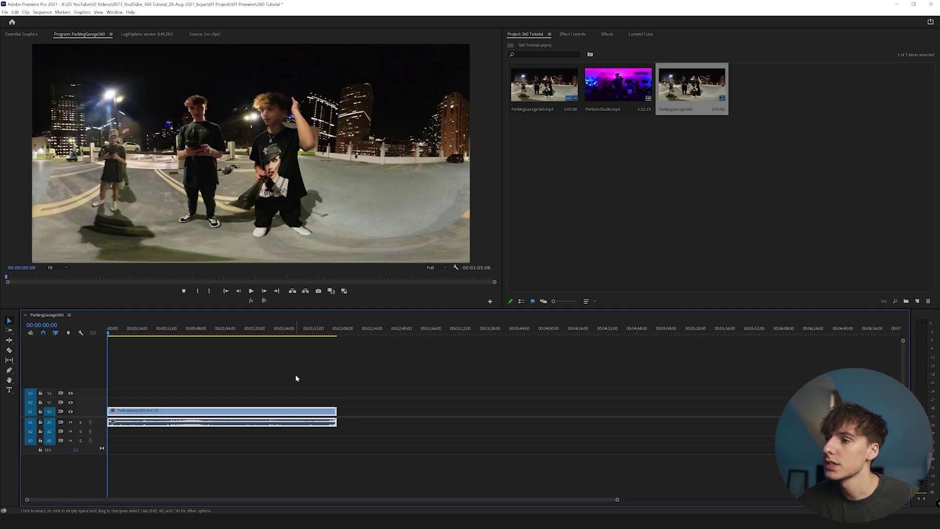
pyautogui.click(70, 422)
pyautogui.click(123, 331)
pyautogui.moveTo(123, 332); pyautogui.dragTo(196, 332)
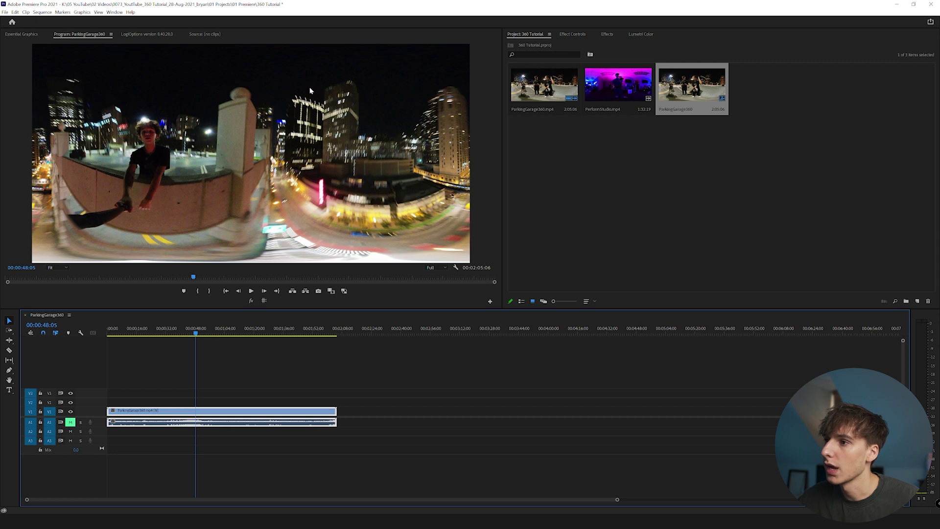
# Remove the clip from the timeline and set the sequence's frame size to 1920 horizontal by 1080 vertical
pyautogui.press('Delete')
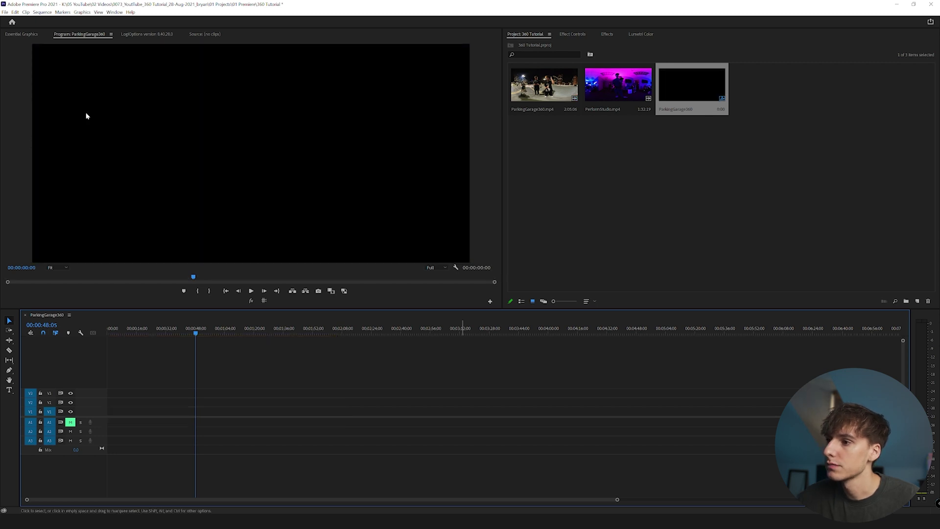
pyautogui.click(42, 11)
pyautogui.click(54, 20)
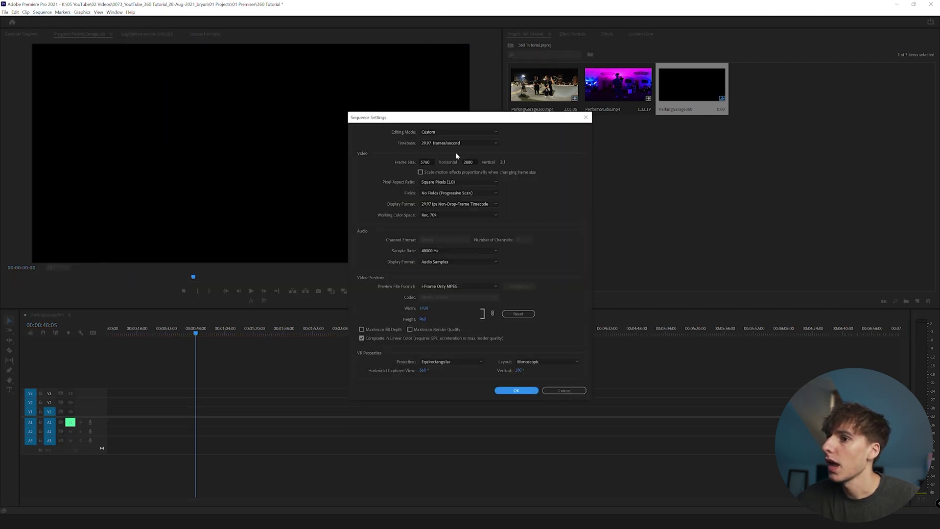
pyautogui.doubleClick(429, 162)
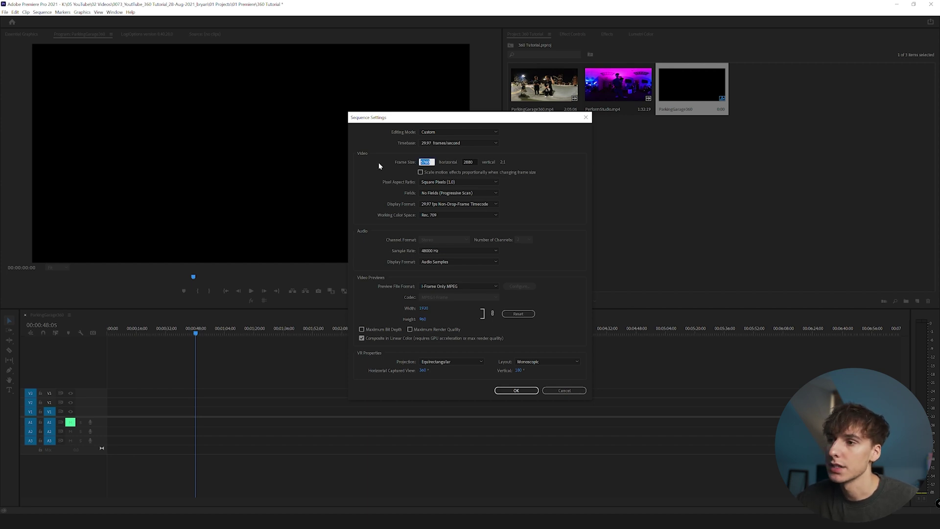
pyautogui.write('1920')
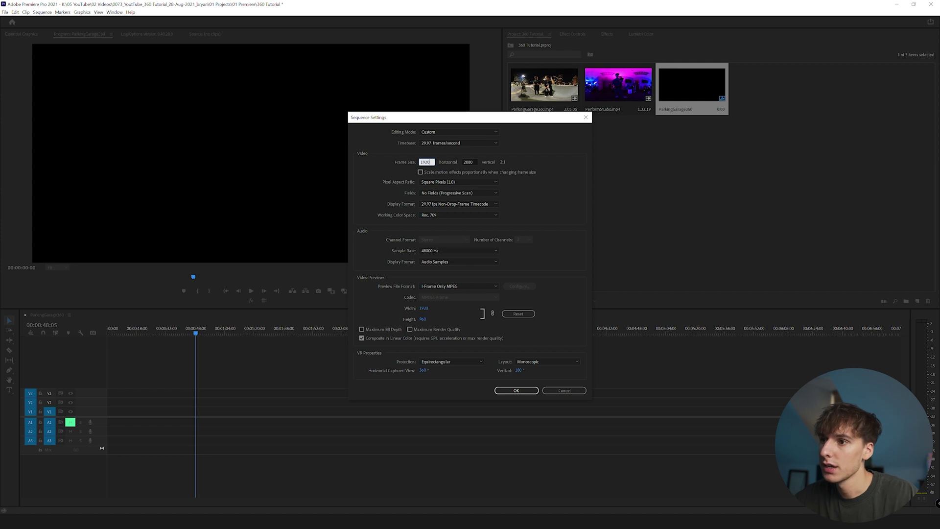
pyautogui.press('Tab')
pyautogui.write('10')
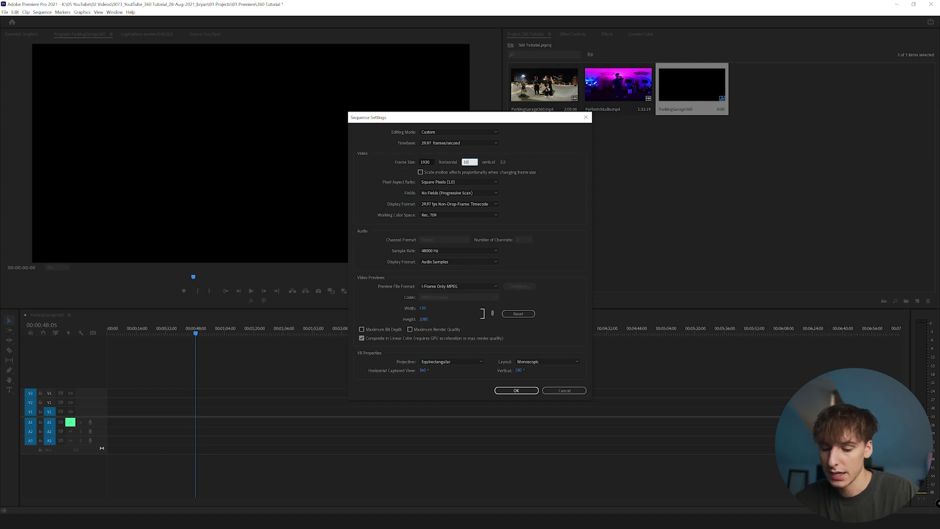
pyautogui.press('Tab')
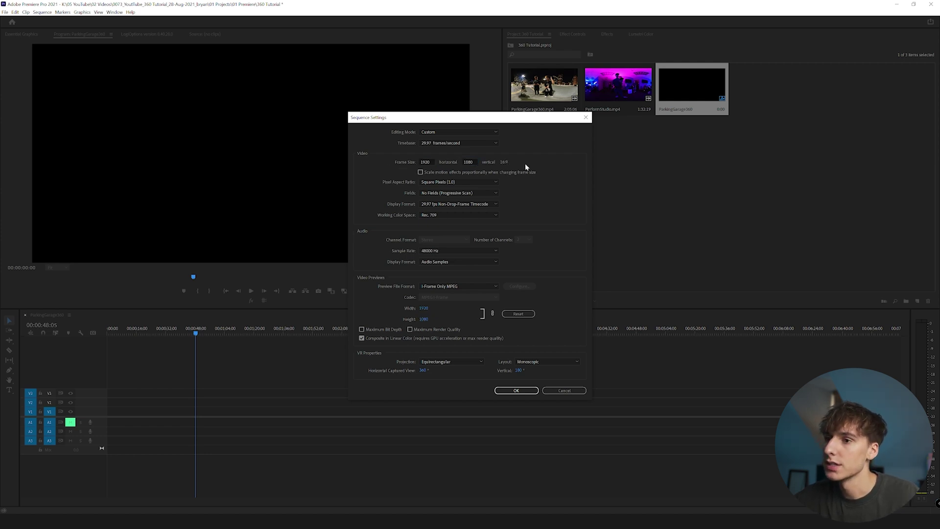
pyautogui.click(512, 391)
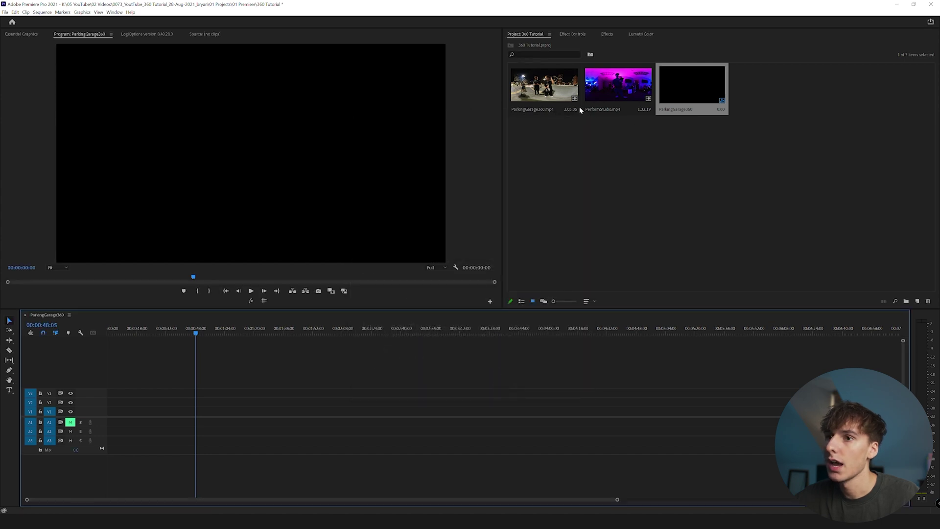
# Place ParkingGarage360.mp4 at the start of the timeline, keeping the existing sequence settings, and apply the GoPro FX Reframe effect to it
pyautogui.moveTo(544, 84); pyautogui.dragTo(107, 418)
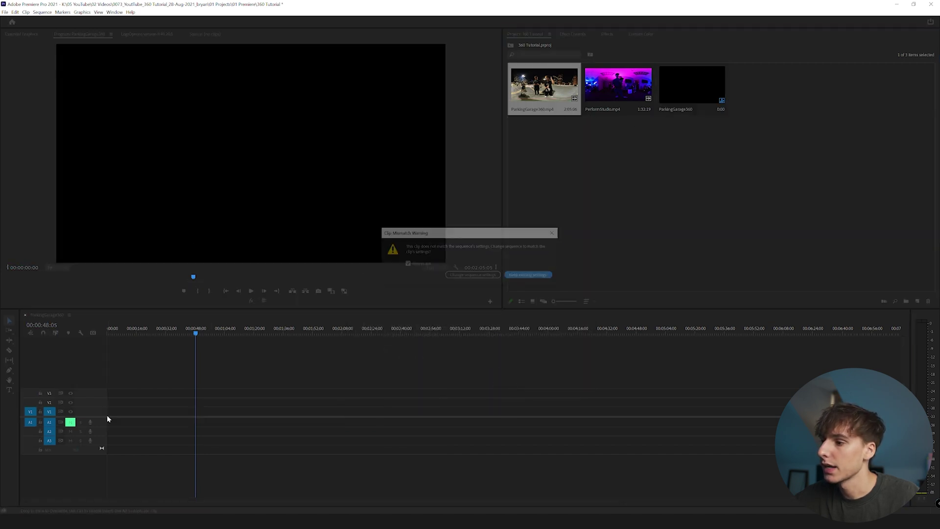
pyautogui.click(525, 277)
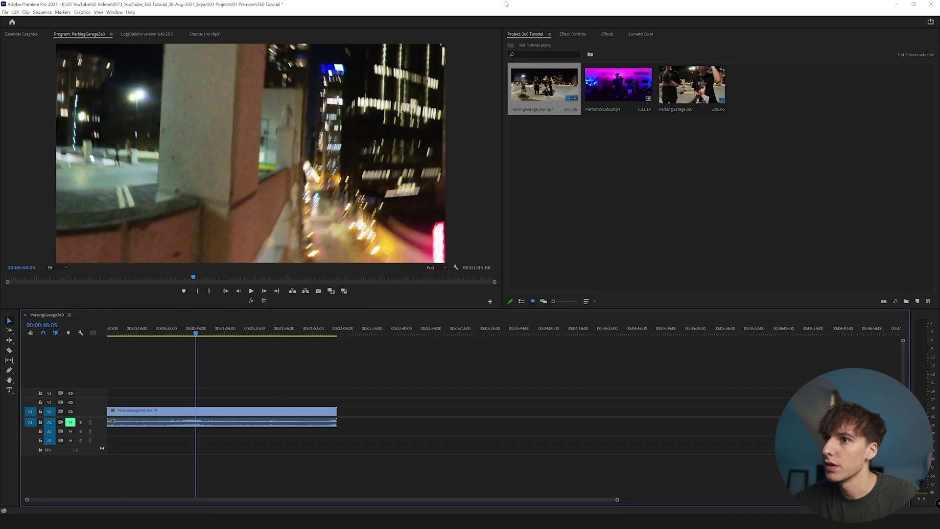
pyautogui.click(600, 35)
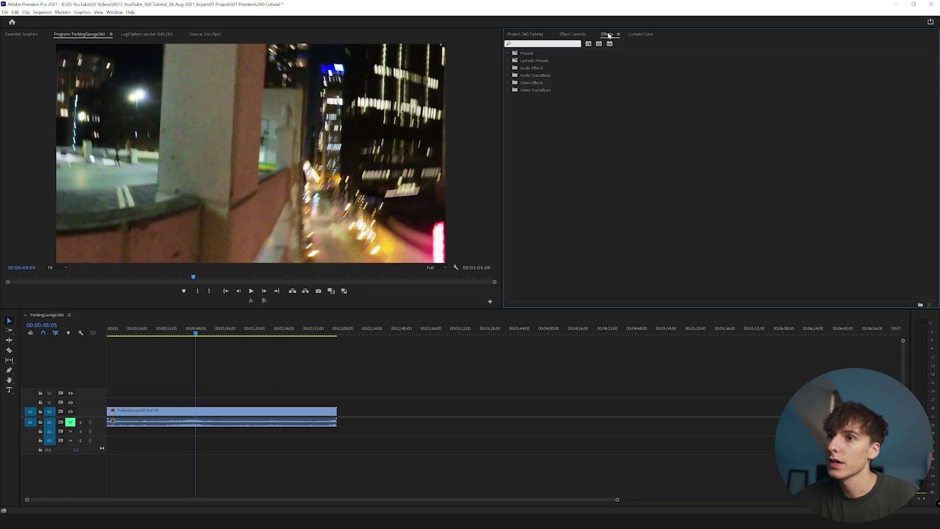
pyautogui.write('reframe')
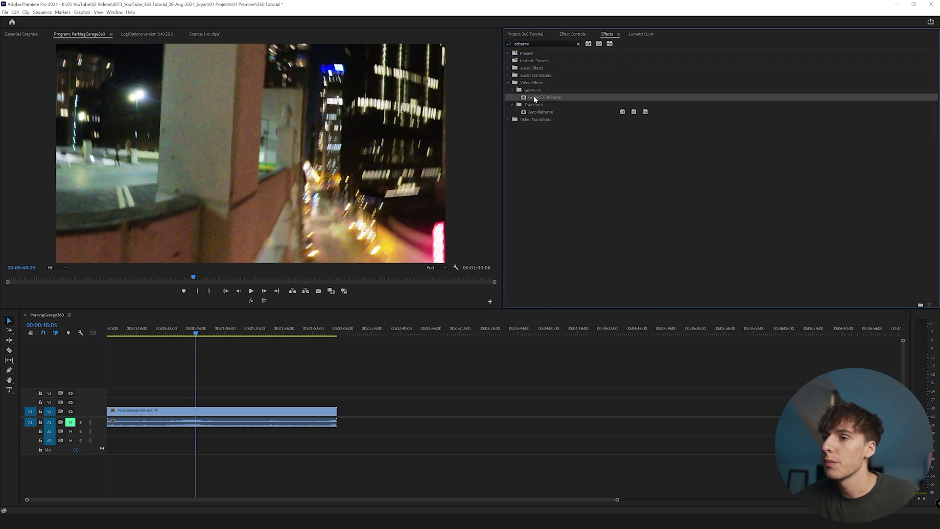
pyautogui.moveTo(535, 100); pyautogui.dragTo(179, 410)
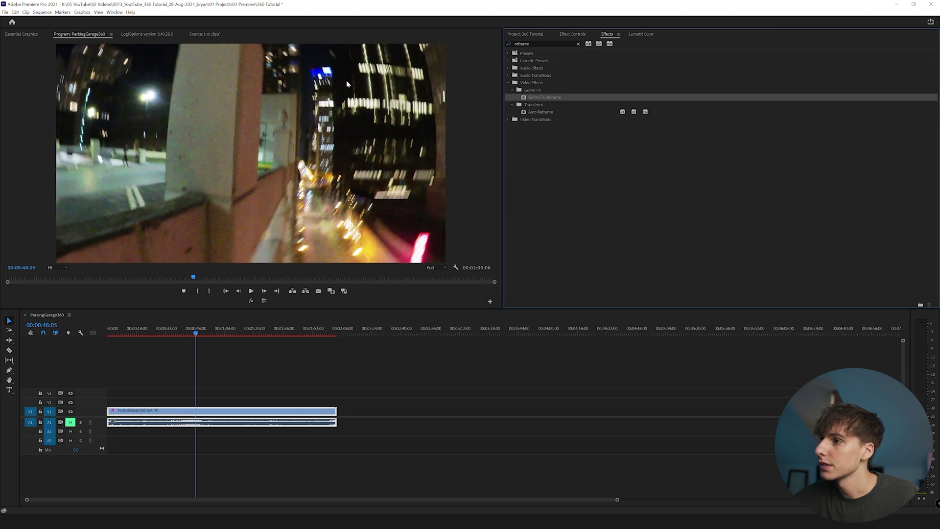
pyautogui.click(572, 34)
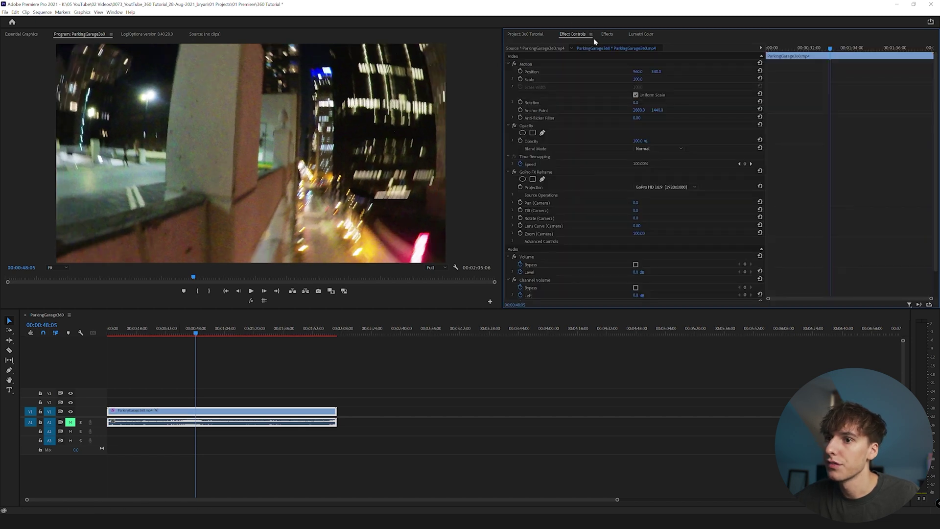
# Keep the GoPro FX Reframe projection at GoPro HD 16:9 (1920x1080), pan the camera toward the person holding the stick, and zoom out to about 42
pyautogui.click(658, 187)
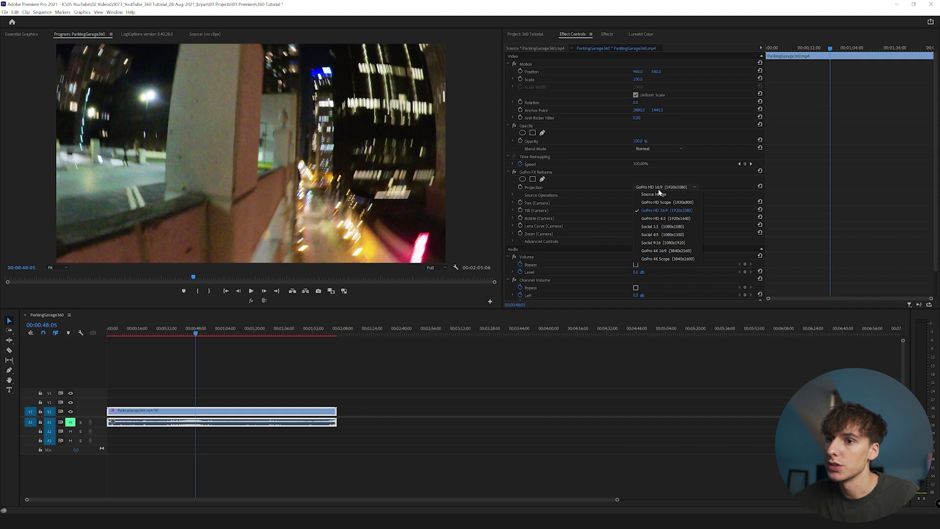
pyautogui.click(681, 212)
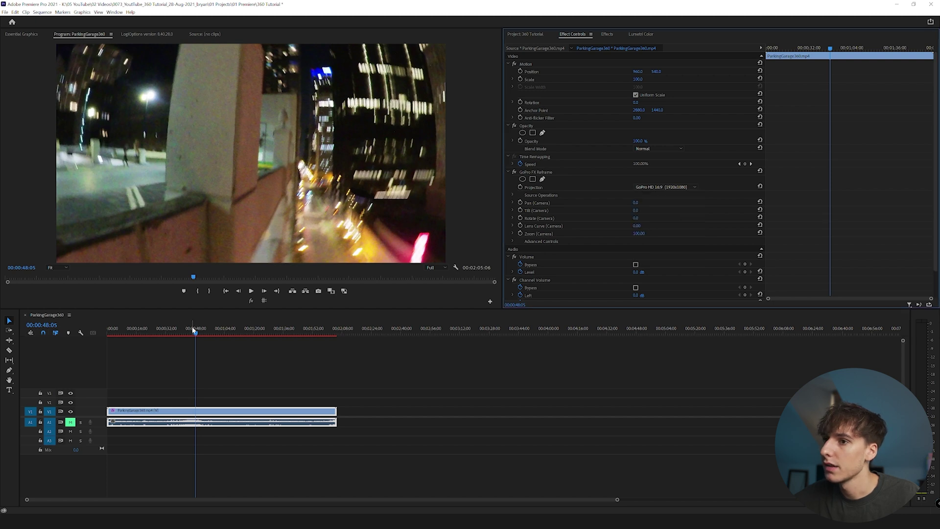
pyautogui.moveTo(635, 202); pyautogui.dragTo(588, 202)
pyautogui.moveTo(637, 233); pyautogui.dragTo(630, 233)
# Create an H.264 Low Resolution Proxy of ParkingGarage360.mp4 next to the original media in the Proxy folder, then minimize Media Encoder once encoding finishes
pyautogui.click(522, 35)
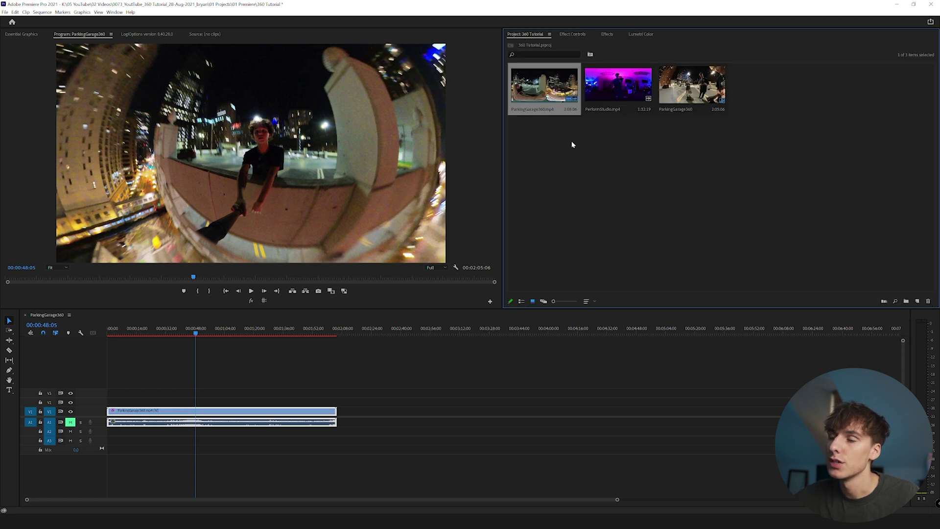
pyautogui.rightClick(539, 93)
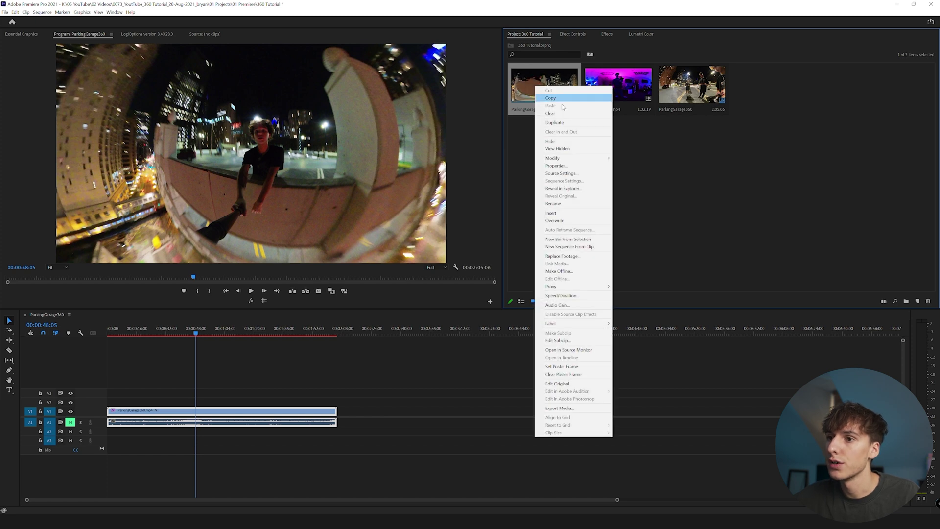
pyautogui.moveTo(565, 286)
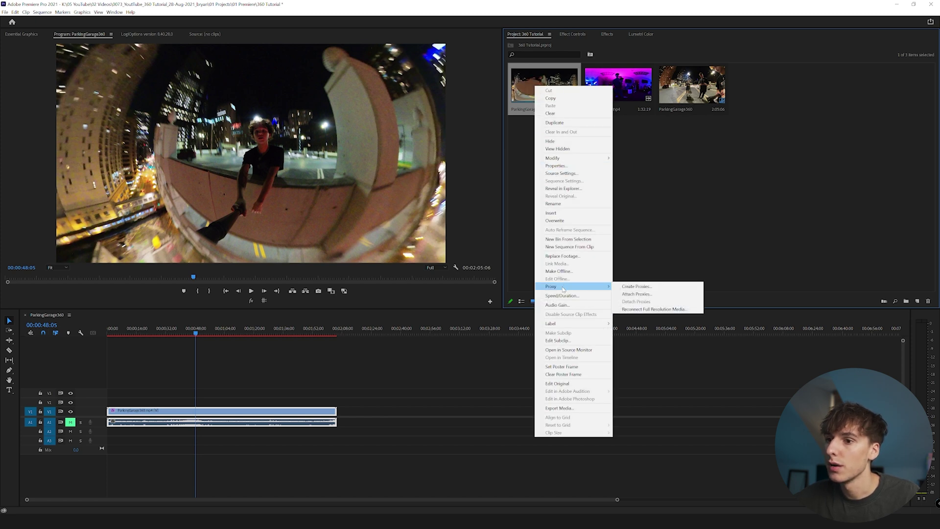
pyautogui.click(636, 286)
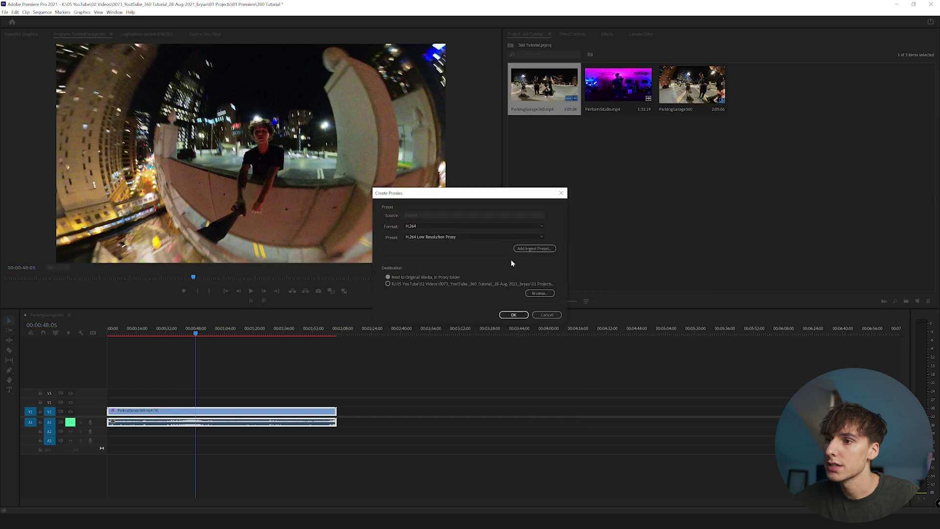
pyautogui.click(409, 239)
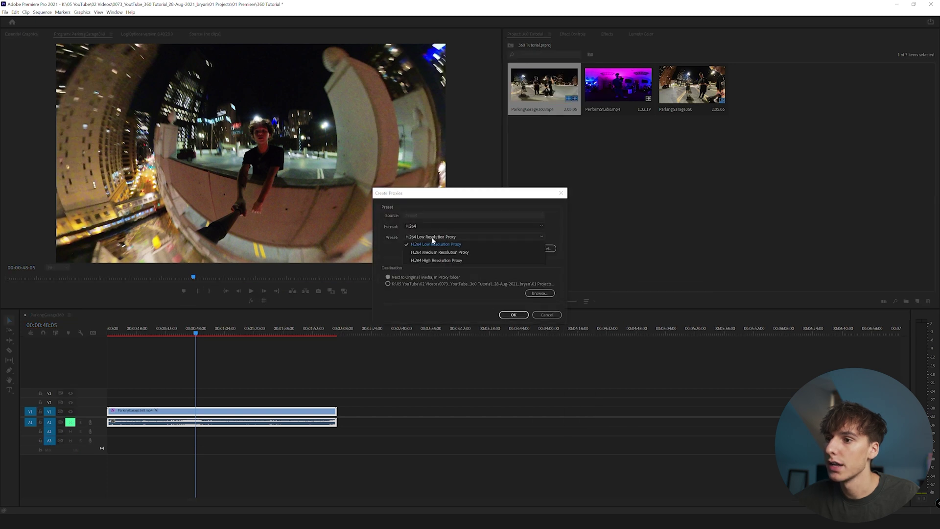
pyautogui.click(424, 240)
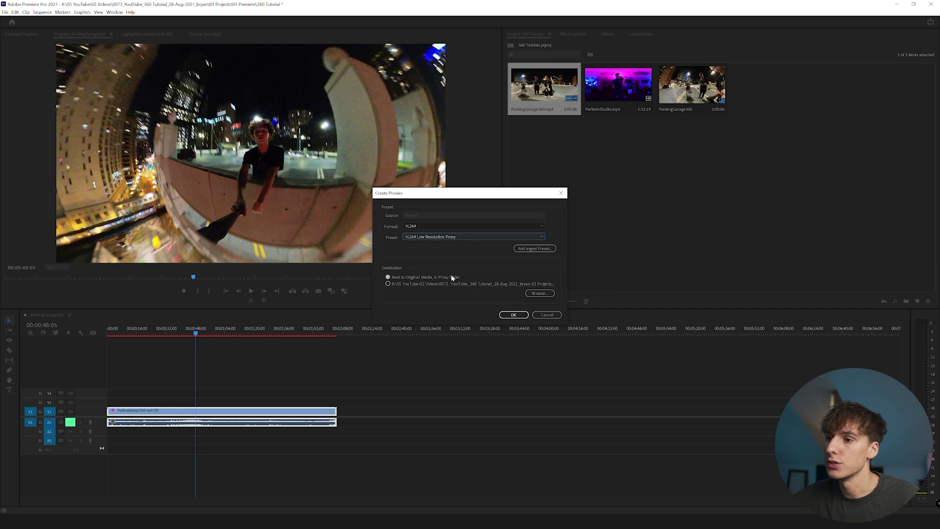
pyautogui.click(513, 315)
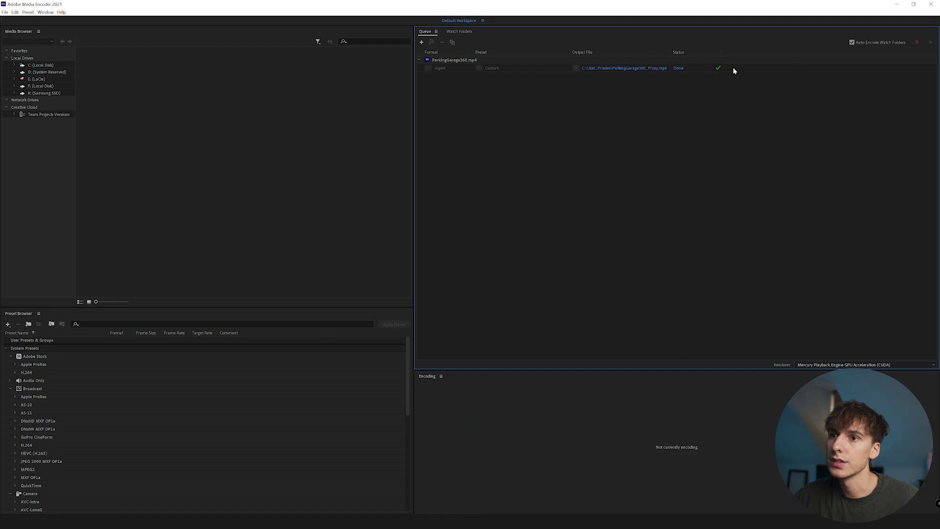
pyautogui.click(896, 5)
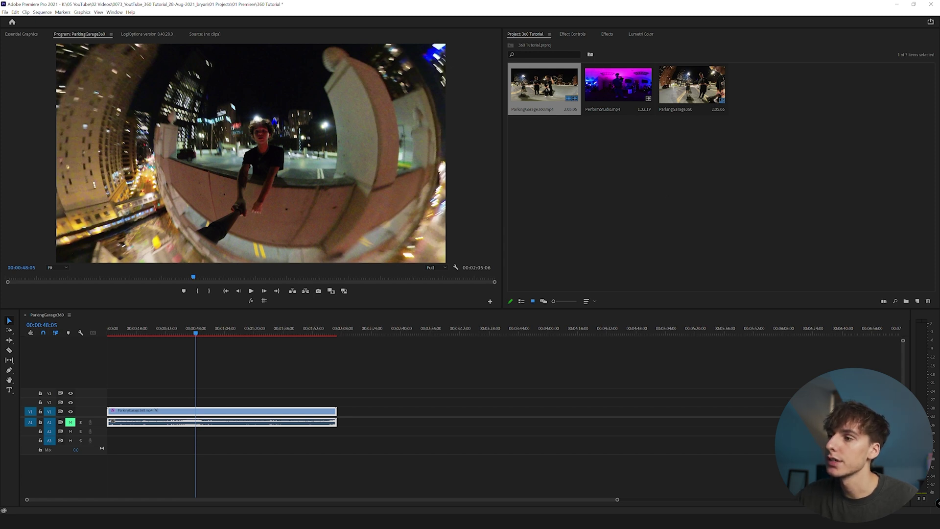
# Locate Toggle Proxies among the Program monitor's available controls without changing the layout
pyautogui.click(490, 302)
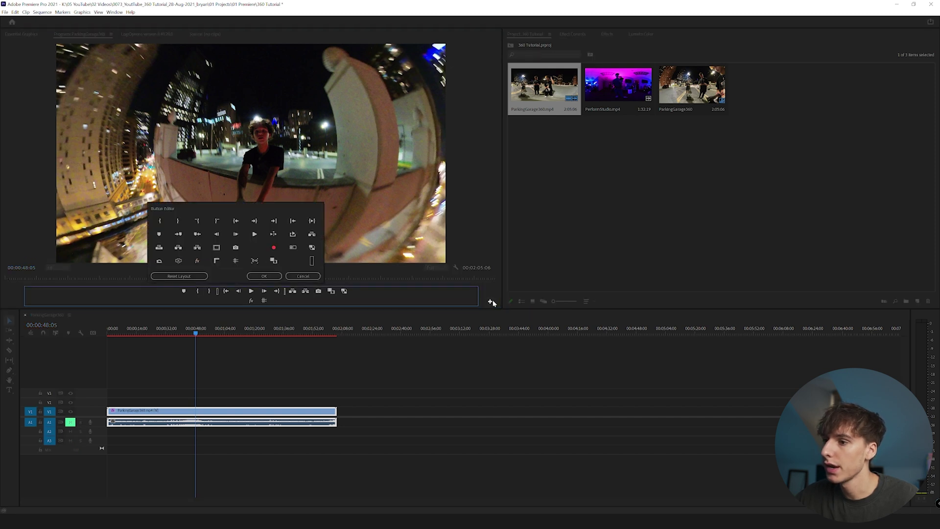
pyautogui.moveTo(312, 247); pyautogui.dragTo(336, 299)
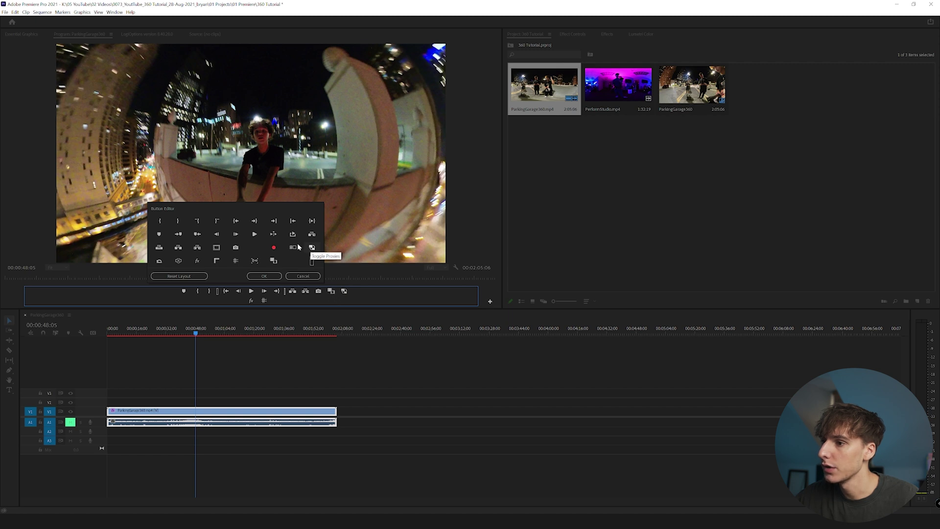
pyautogui.click(303, 276)
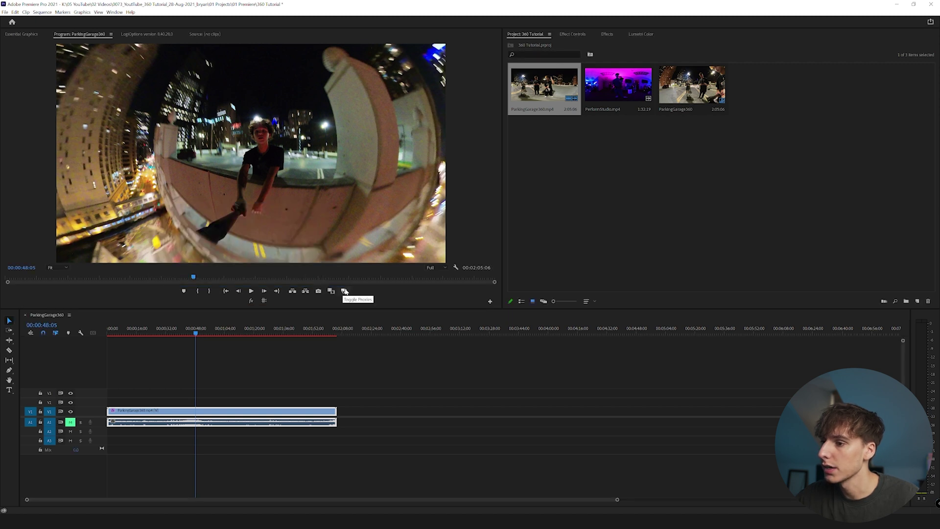
# Toggle proxy playback in the Program monitor, leaving it enabled, and set the playback resolution to 1/4
pyautogui.click(345, 292)
pyautogui.click(345, 292)
pyautogui.click(345, 291)
pyautogui.click(344, 291)
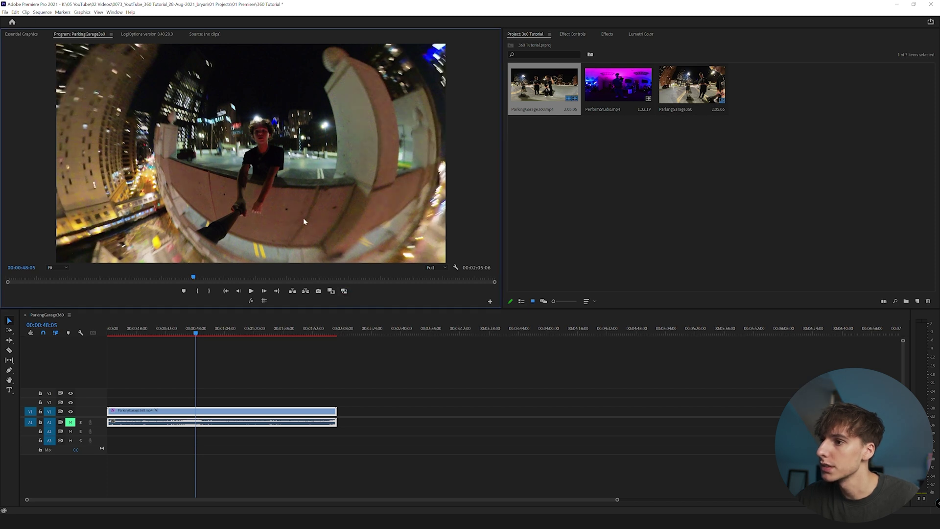
pyautogui.click(345, 291)
pyautogui.click(444, 269)
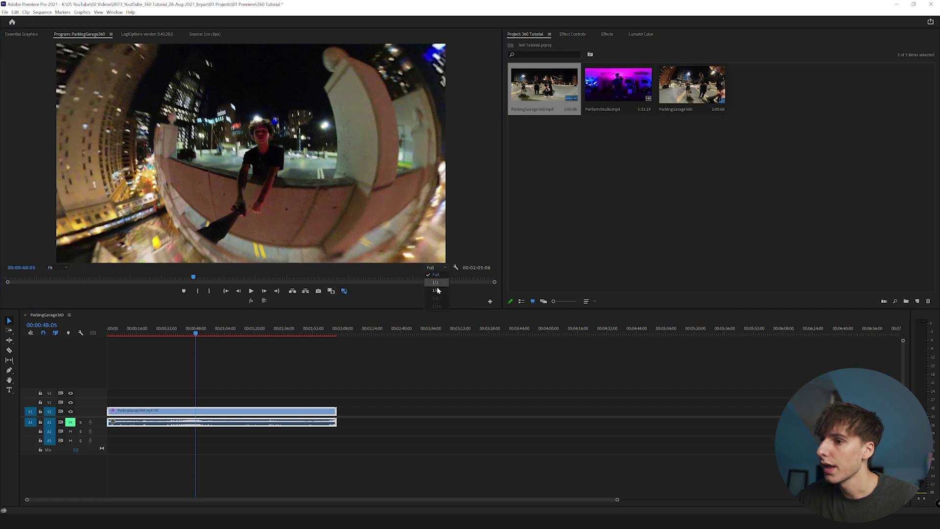
pyautogui.click(436, 291)
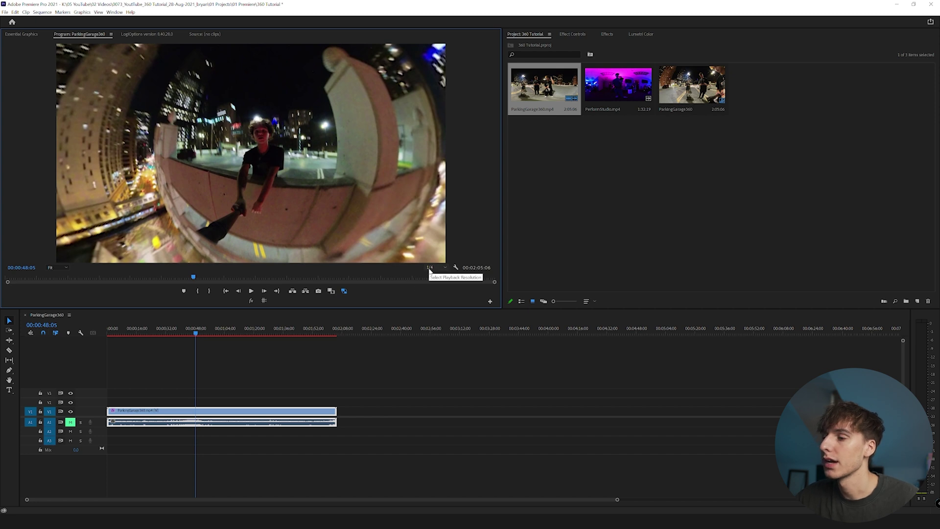
# Slightly adjust the clip's Pan (Camera) value in GoPro FX Reframe to test proxy responsiveness
pyautogui.hotkey('shift', '5')
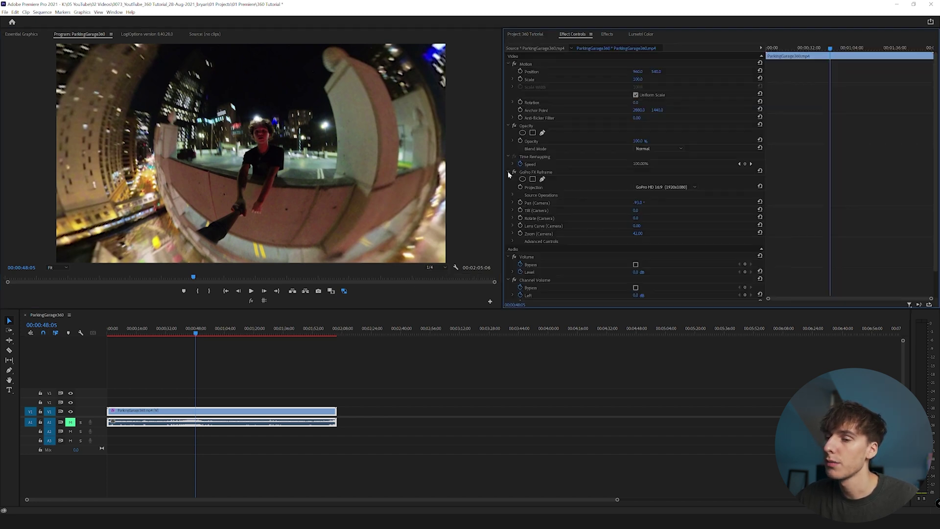
pyautogui.moveTo(638, 202); pyautogui.dragTo(640, 204)
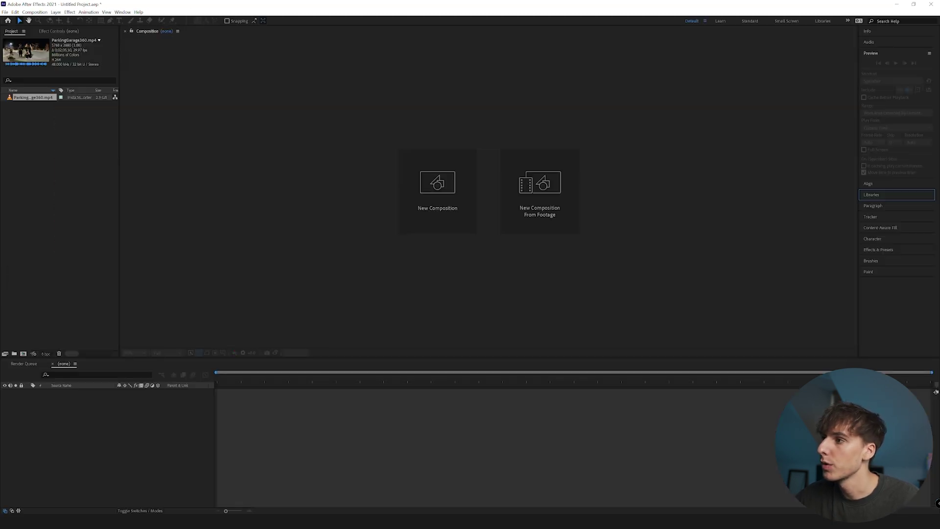
# Switch to After Effects and create a ParkingGarage360 composition from the ParkingGarage360.mp4 footage
pyautogui.click(37, 100)
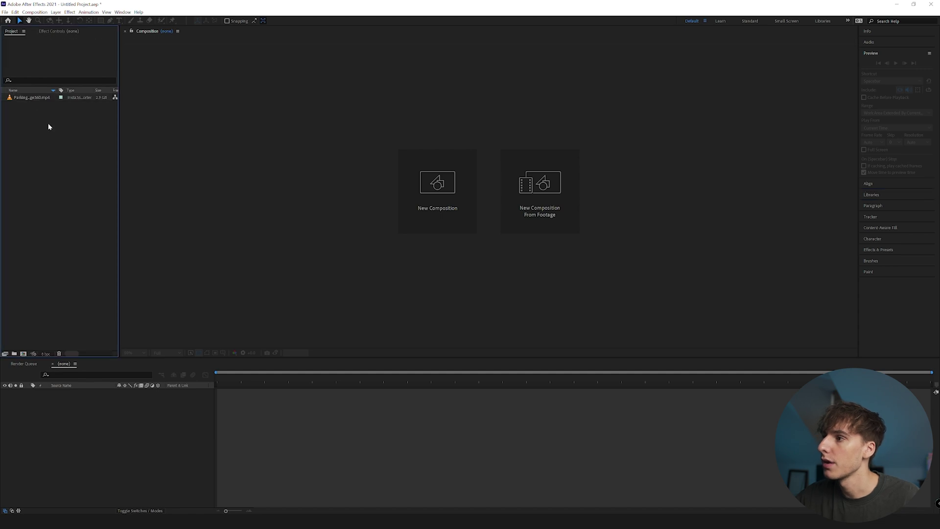
pyautogui.rightClick(29, 101)
pyautogui.click(54, 167)
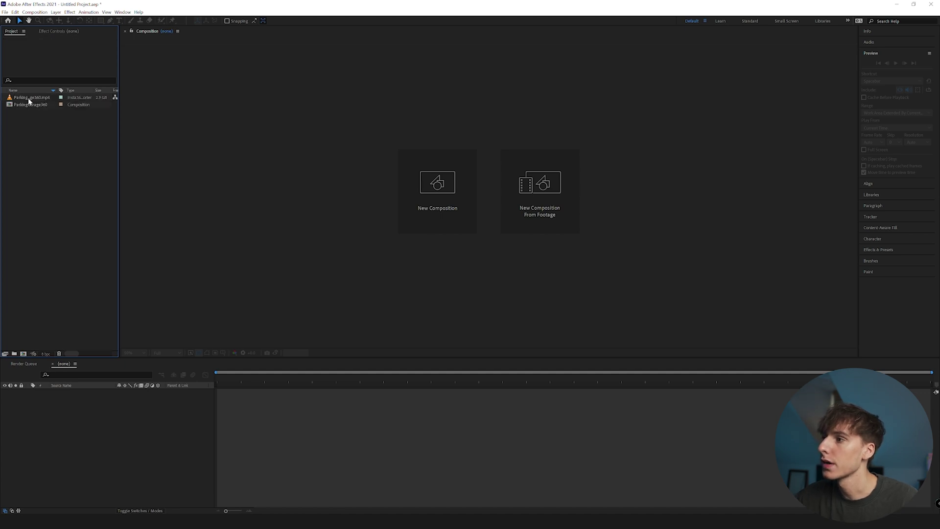
# Set ParkingGarage360_Proxy from the Proxies folder as the proxy file for the ParkingGarage360.mp4 footage
pyautogui.click(29, 98)
pyautogui.rightClick(29, 99)
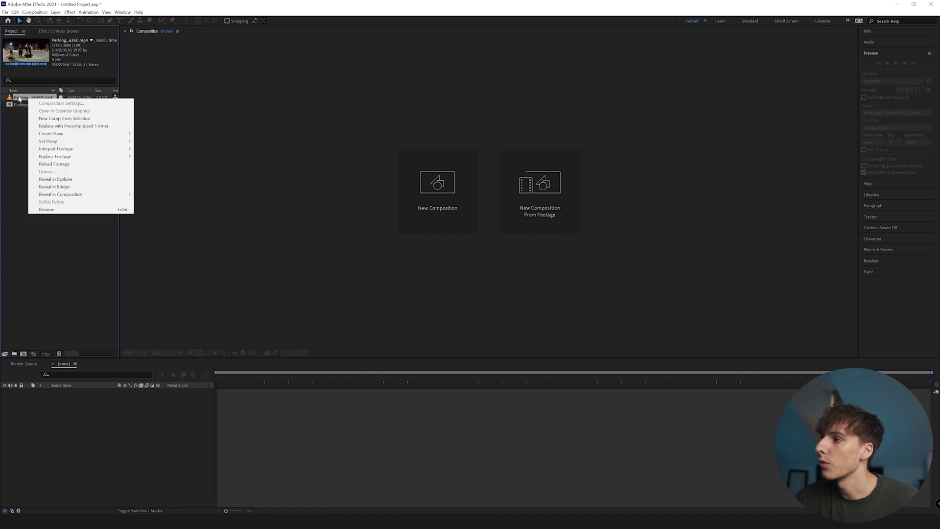
pyautogui.moveTo(56, 143)
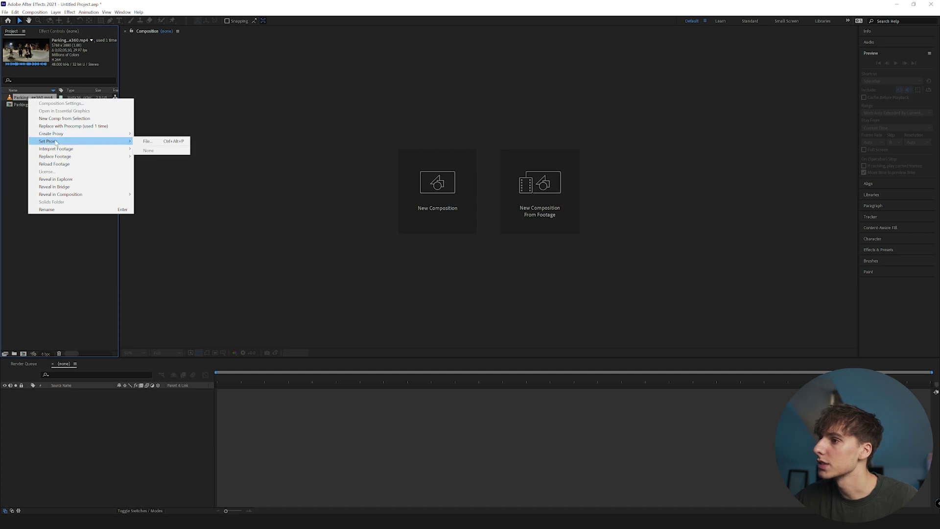
pyautogui.click(146, 142)
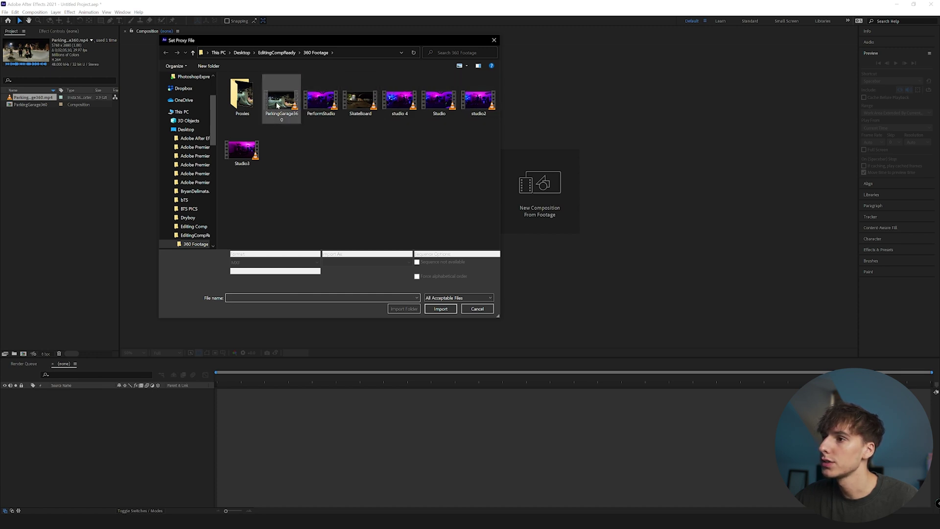
pyautogui.doubleClick(244, 96)
pyautogui.click(237, 97)
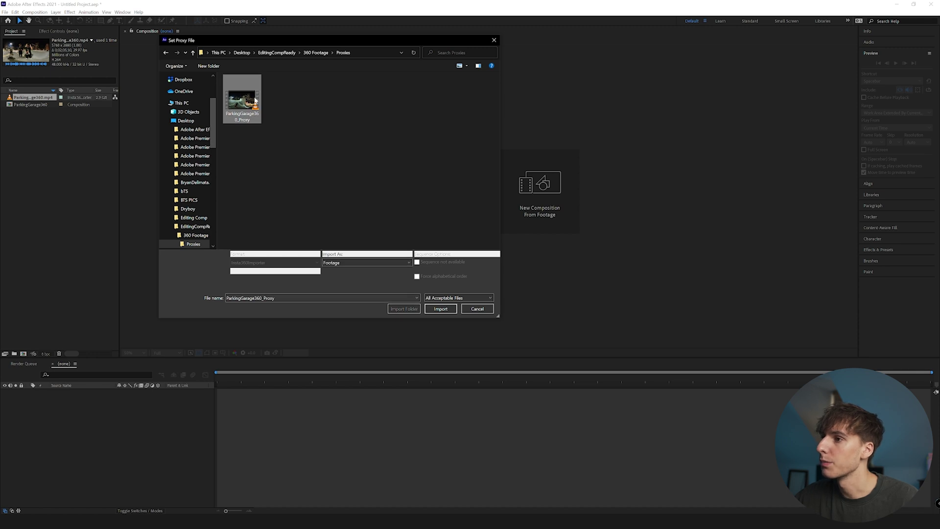
pyautogui.click(434, 305)
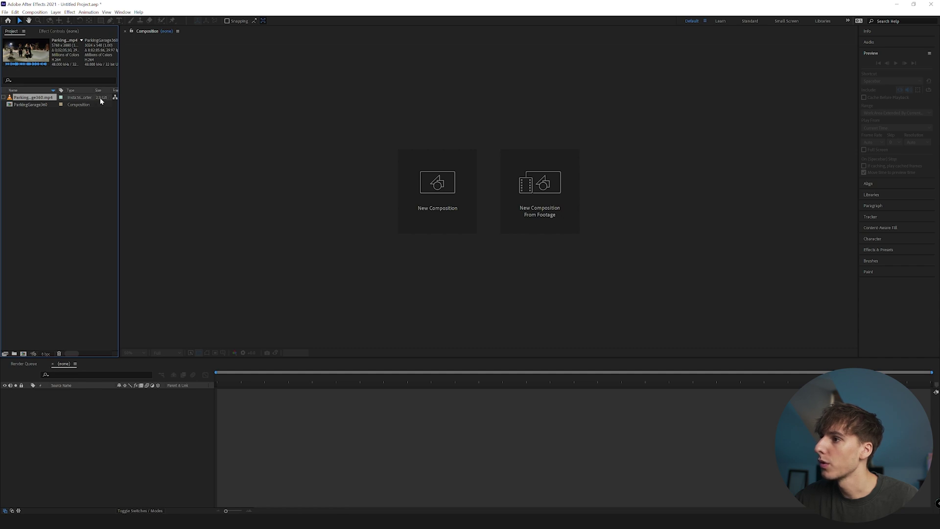
# Add ParkingGarage360.mp4 to the Comp 1 timeline and toggle the footage's proxy, leaving it enabled
pyautogui.click(4, 98)
pyautogui.moveTo(98, 100); pyautogui.dragTo(232, 396)
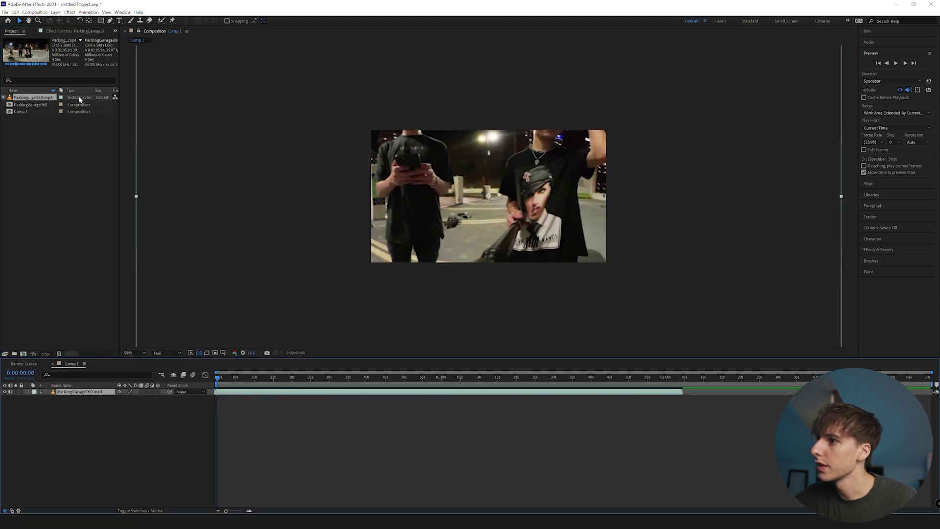
pyautogui.click(4, 98)
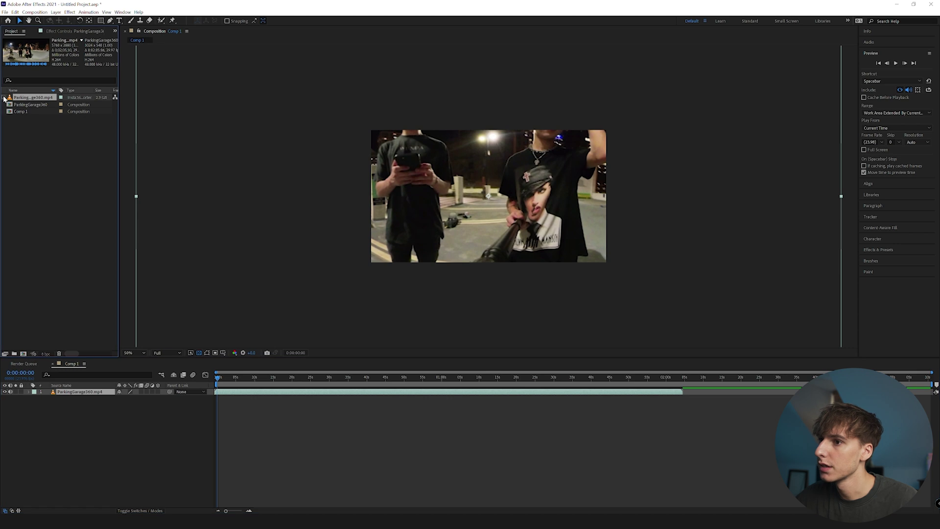
pyautogui.click(4, 98)
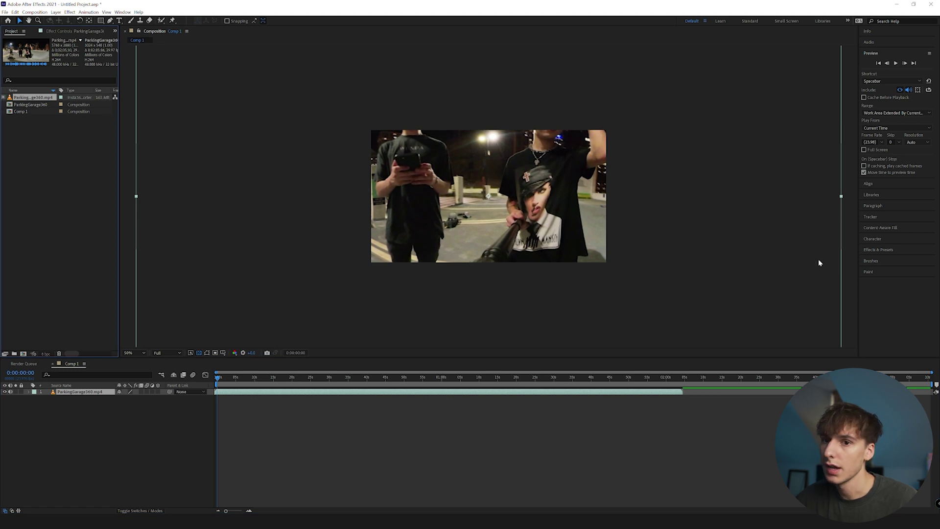
# Find the effect with "reframe", apply GoPro FX Reframe to the ParkingGarage360.mp4 layer, and review its projection options without changing them
pyautogui.click(881, 249)
pyautogui.click(884, 139)
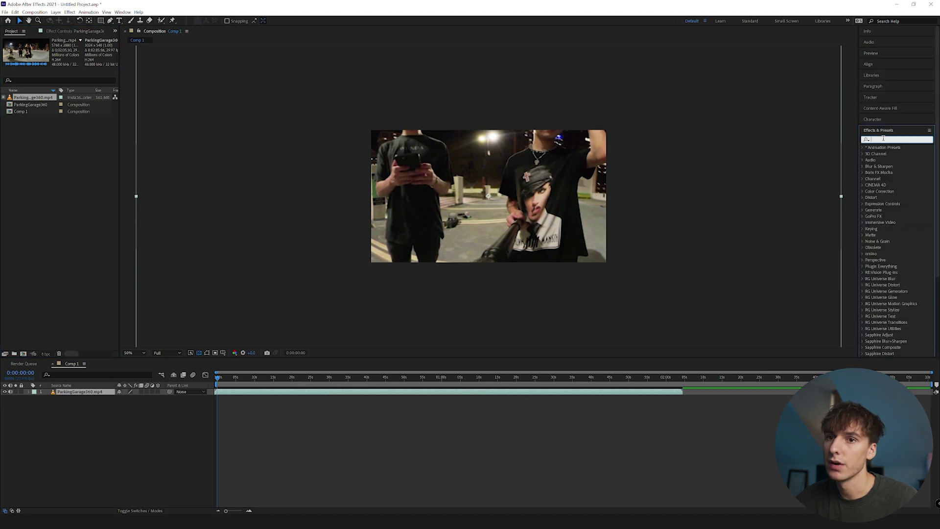
pyautogui.write('reframe')
pyautogui.moveTo(895, 178); pyautogui.dragTo(410, 397)
pyautogui.click(545, 244)
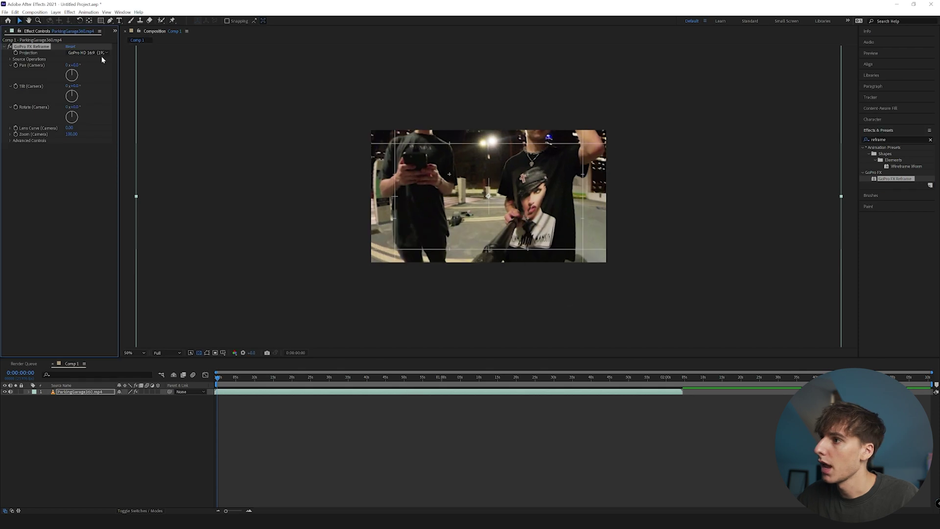
pyautogui.click(88, 53)
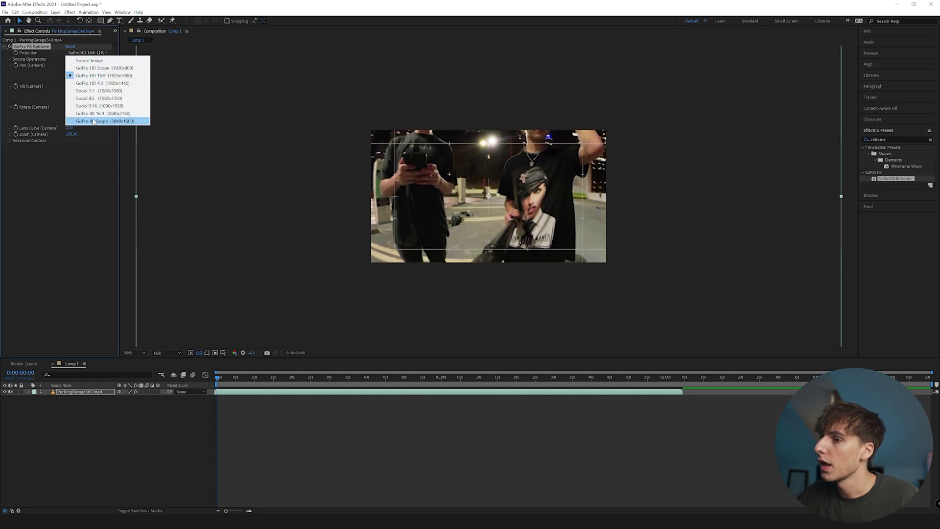
pyautogui.click(234, 375)
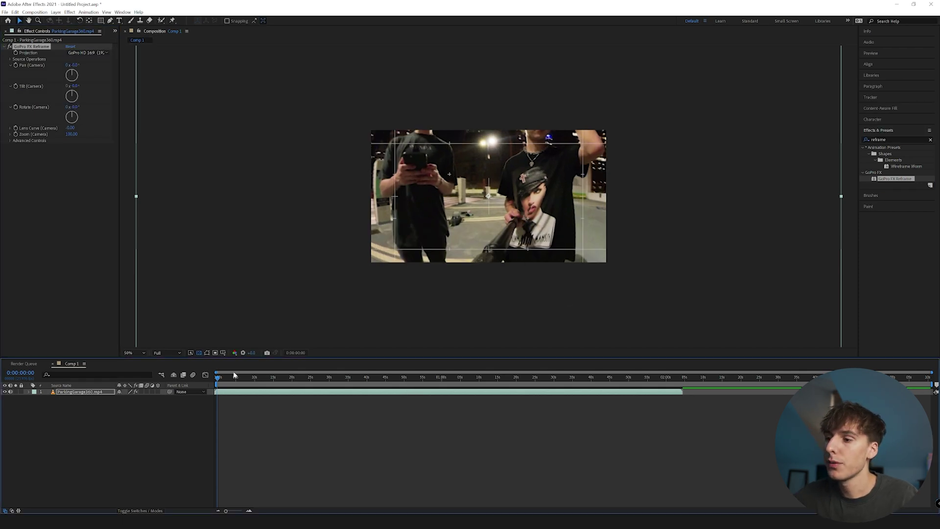
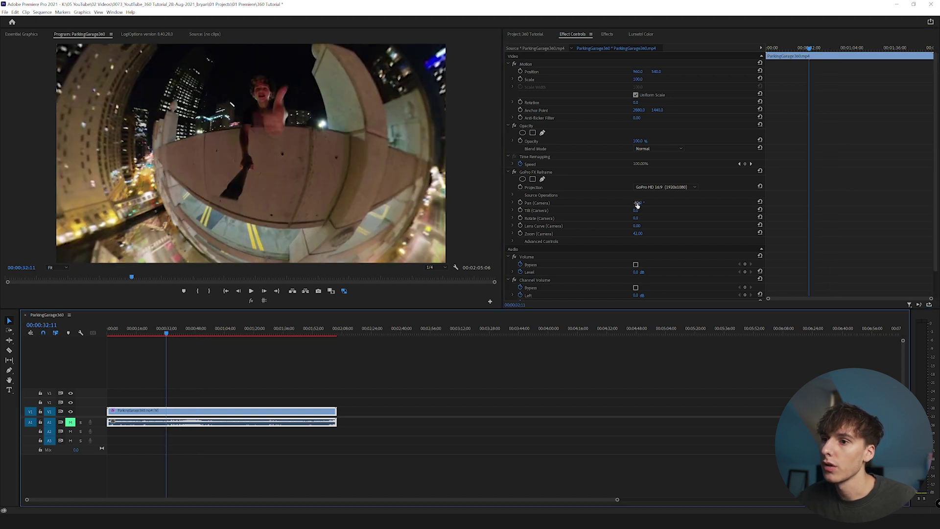
# In Premiere Pro, expand the clip's Pan (Camera) setting and adjust the pan with its angle dial
pyautogui.click(513, 203)
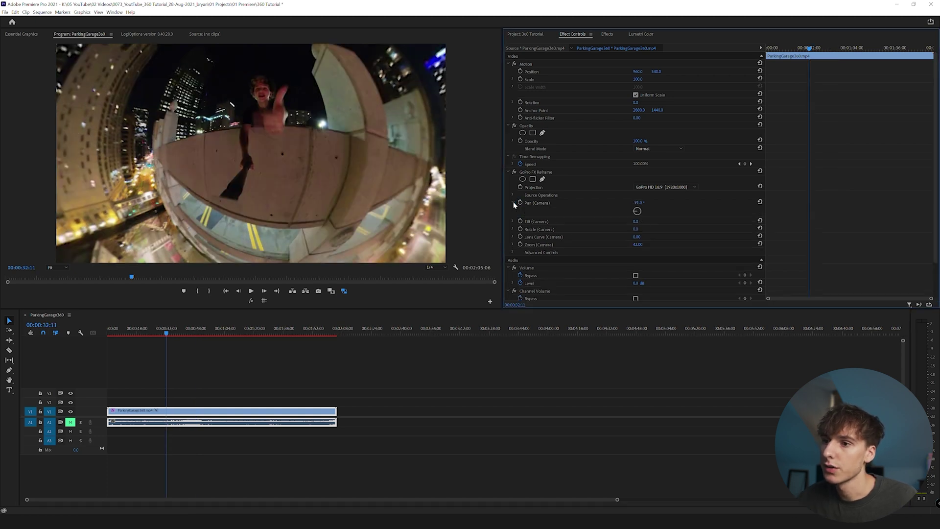
pyautogui.moveTo(638, 213); pyautogui.dragTo(635, 213)
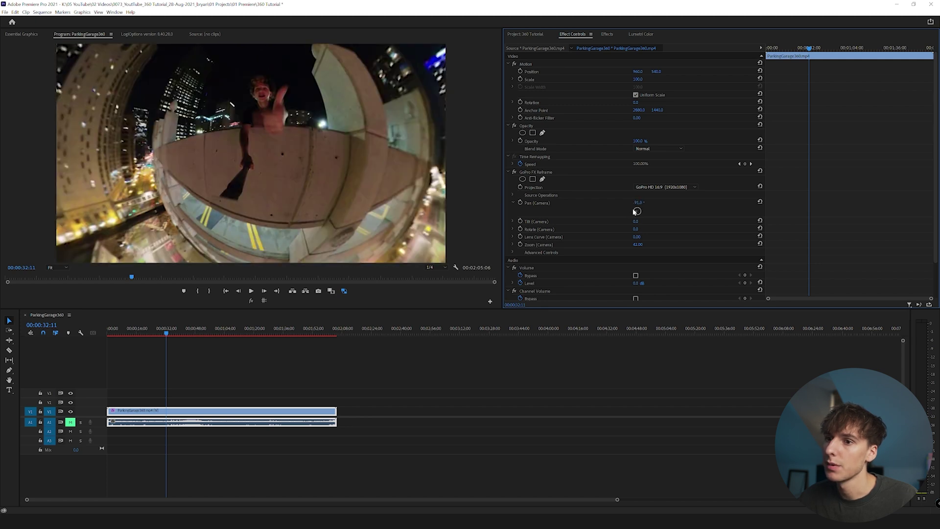
# Collapse the Pan (Camera) dial and set the parking garage clip's pan to -80, tilt to 58 and zoom to 54
pyautogui.click(513, 203)
pyautogui.moveTo(639, 205); pyautogui.dragTo(644, 226)
pyautogui.hotkey('ctrl', 'z')
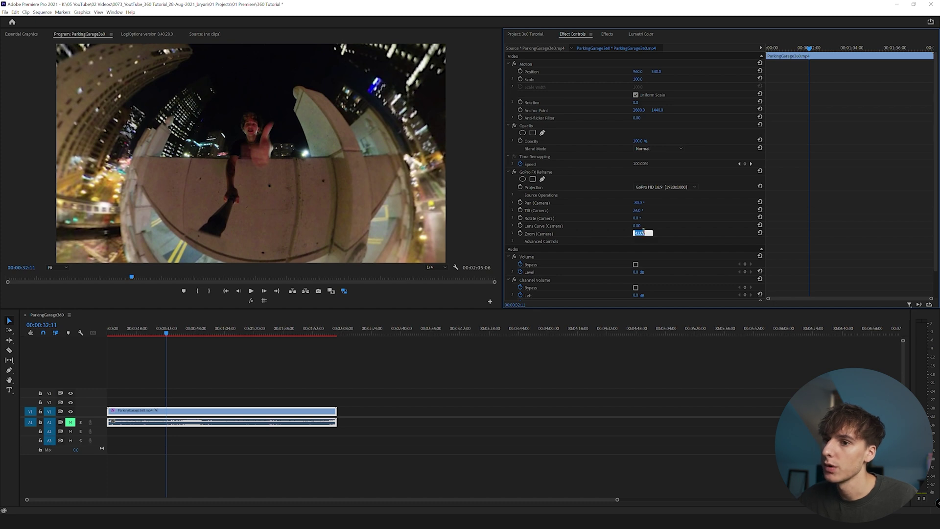
pyautogui.moveTo(632, 237)
pyautogui.mouseDown()
pyautogui.moveTo(605, 237)
pyautogui.moveTo(635, 237)
pyautogui.mouseUp()
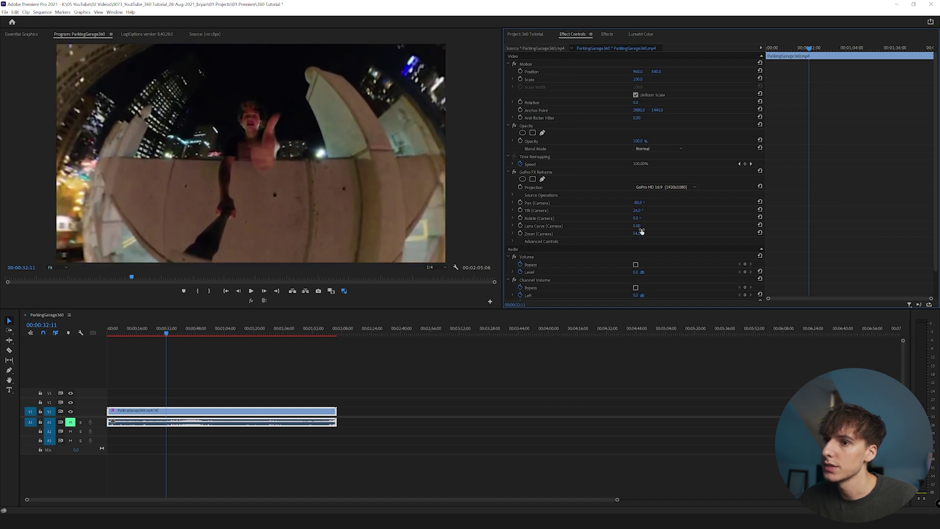
pyautogui.moveTo(636, 203); pyautogui.dragTo(652, 211)
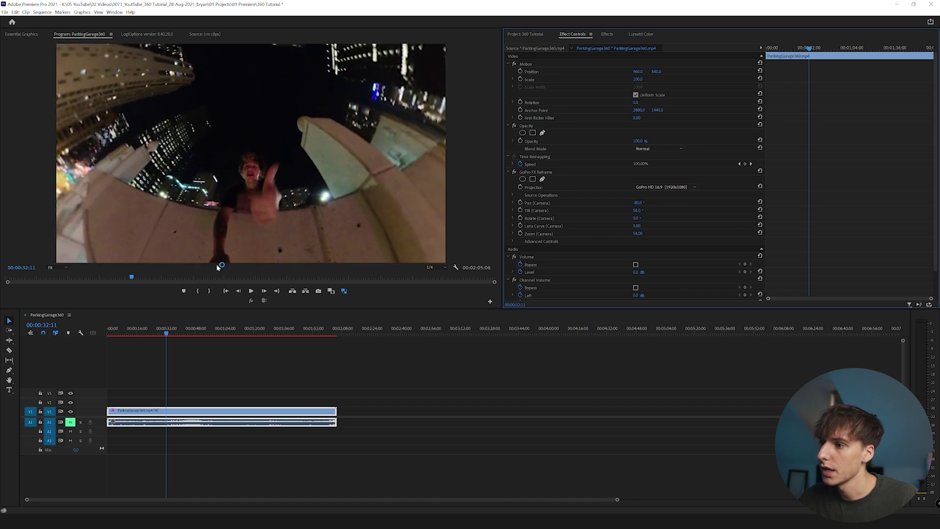
# Enable keyframing for Pan, Tilt, Rotate, Lens Curve and Zoom (Camera) at 00:00:32:11
pyautogui.click(520, 202)
pyautogui.click(520, 210)
pyautogui.click(520, 218)
pyautogui.click(520, 226)
pyautogui.click(520, 233)
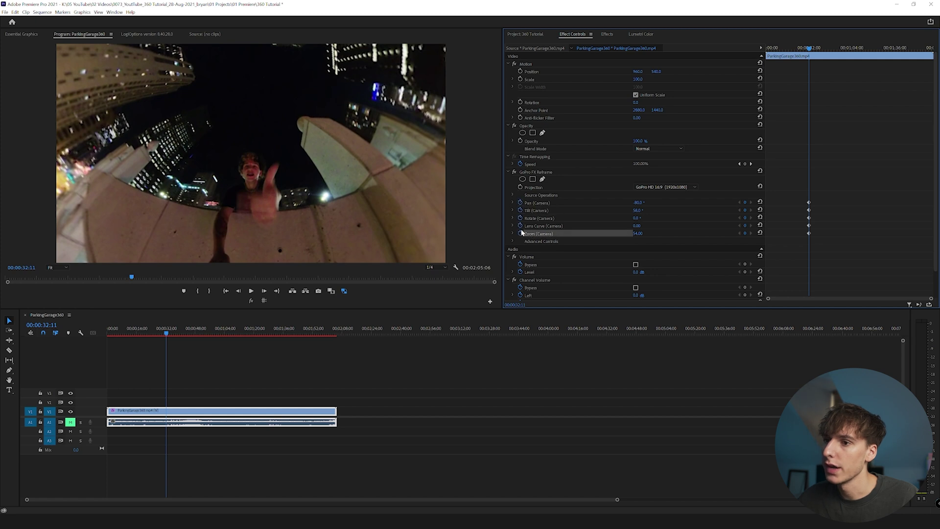
# Create a second set of camera keyframes near 00:00:33:21 with pan -81, tilt 2, rotate -19 and zoom 26
pyautogui.click(264, 291)
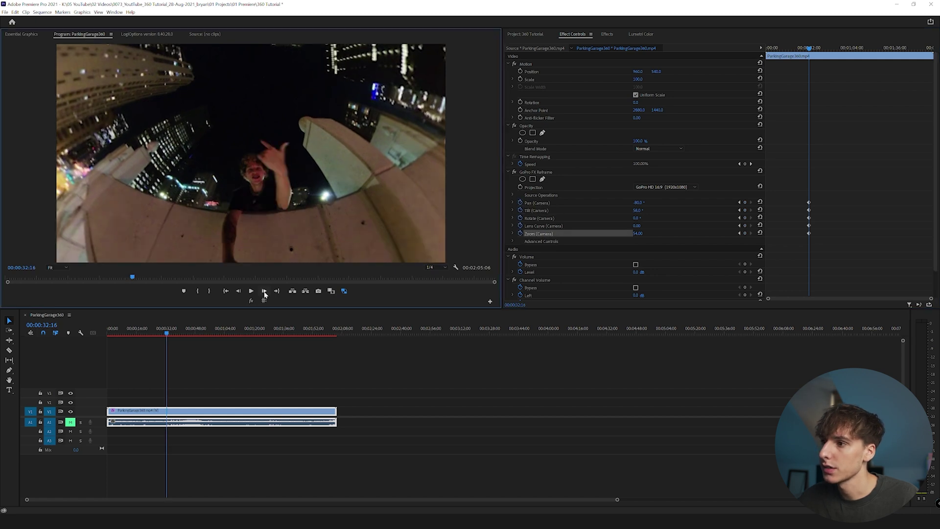
pyautogui.click(264, 291)
pyautogui.moveTo(618, 500); pyautogui.dragTo(431, 500)
pyautogui.moveTo(633, 234); pyautogui.dragTo(619, 234)
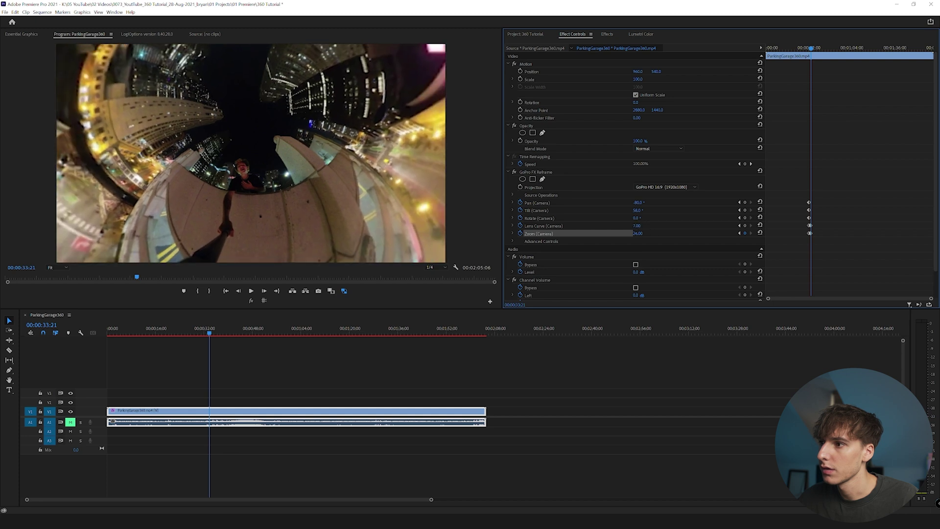
pyautogui.moveTo(643, 218)
pyautogui.mouseDown()
pyautogui.moveTo(619, 211)
pyautogui.moveTo(638, 210)
pyautogui.mouseUp()
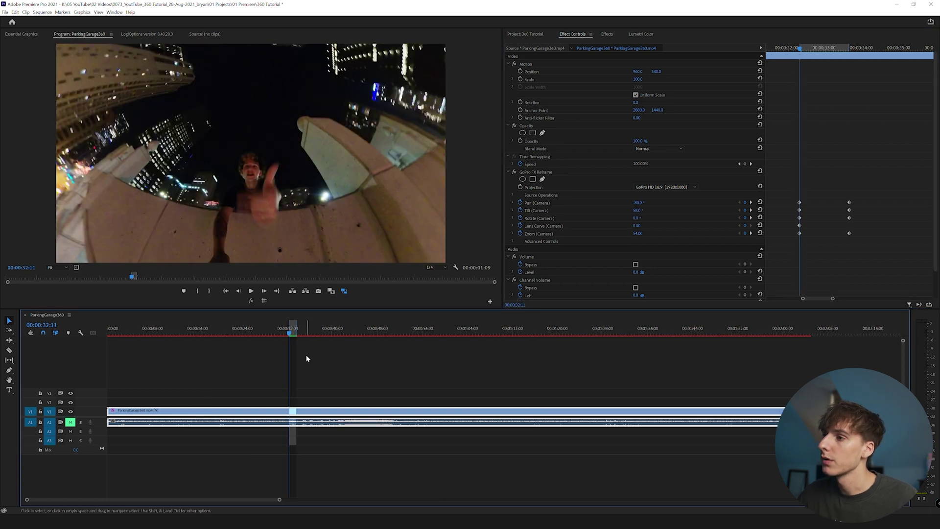
# Play back the keyframed camera move, try a lower tilt at 00:00:35:00, and undo that tilt change
pyautogui.press('space')
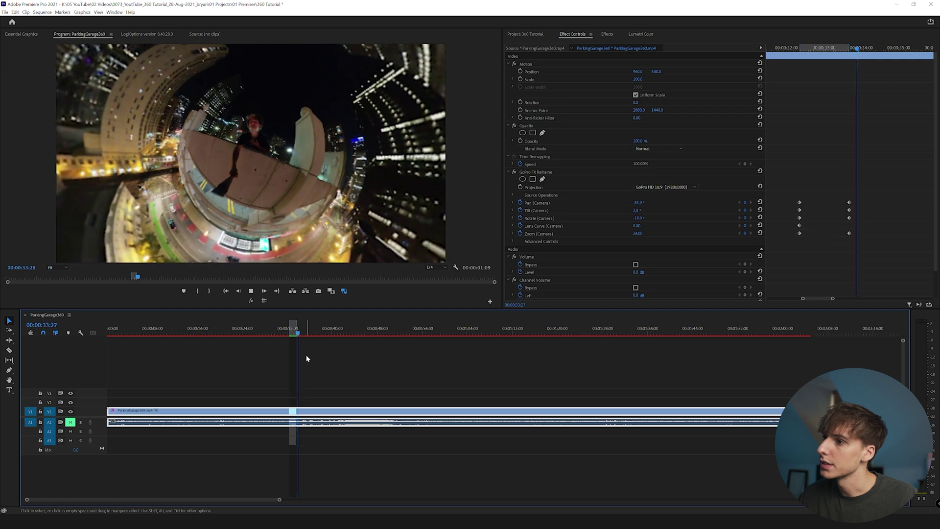
pyautogui.press('space')
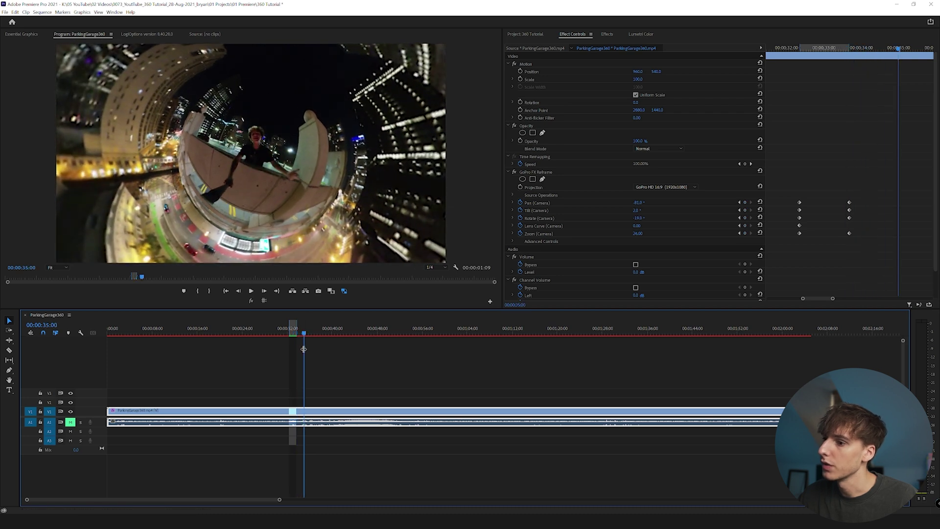
pyautogui.moveTo(636, 210); pyautogui.dragTo(620, 210)
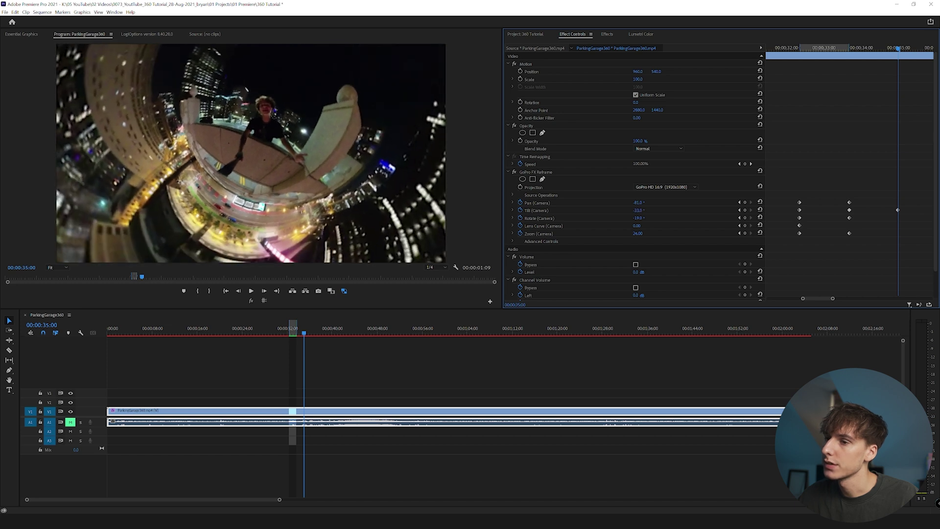
pyautogui.hotkey('ctrl', 'z')
# Expand GoPro FX Reframe's Advanced Controls, raise the motion blur Shutter Angle to 720, and reduce it to 0
pyautogui.click(513, 242)
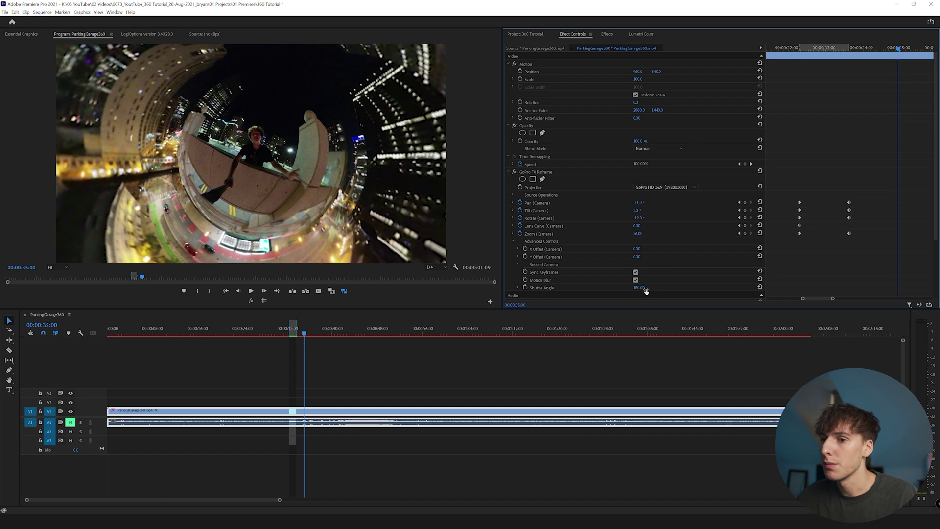
pyautogui.moveTo(648, 290); pyautogui.dragTo(735, 290)
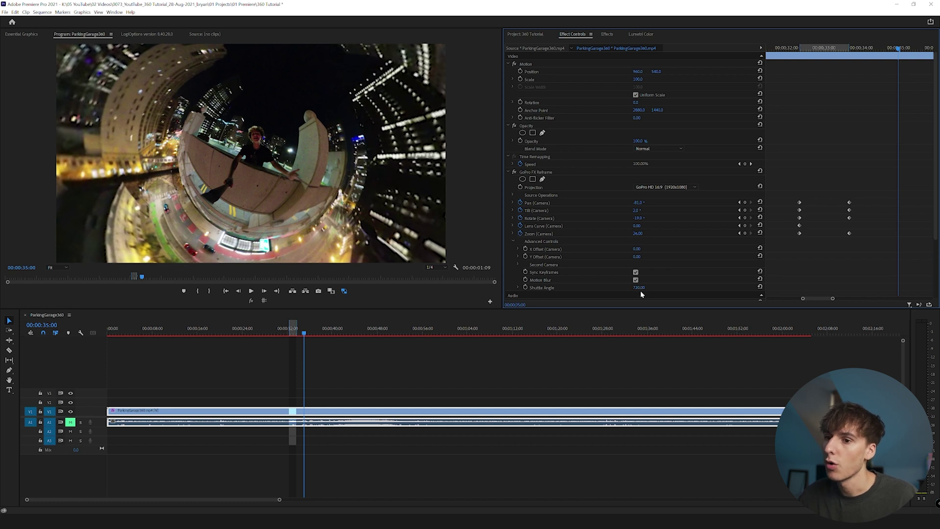
pyautogui.moveTo(640, 287); pyautogui.dragTo(591, 288)
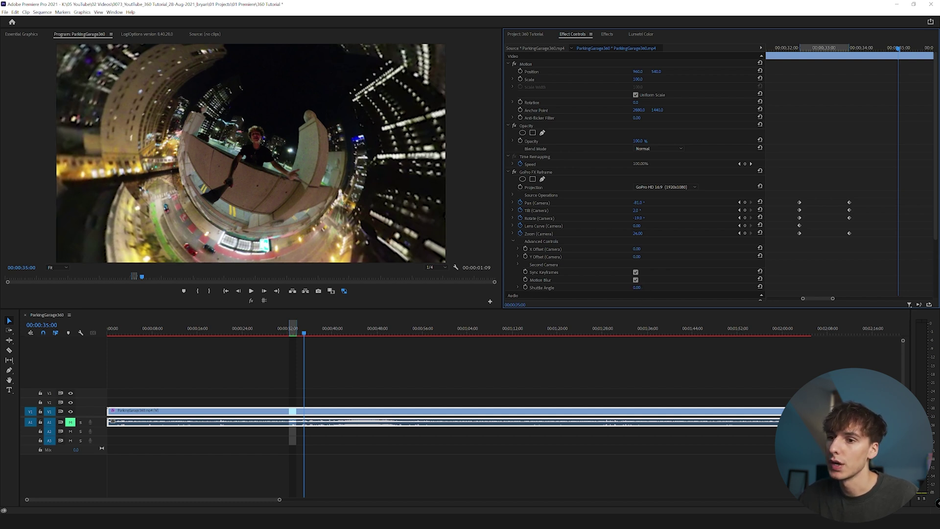
# Create an H.264 Low Resolution Proxy for PerformStudio.mp4 beside the original media, and return to Premiere Pro from Media Encoder
pyautogui.rightClick(617, 80)
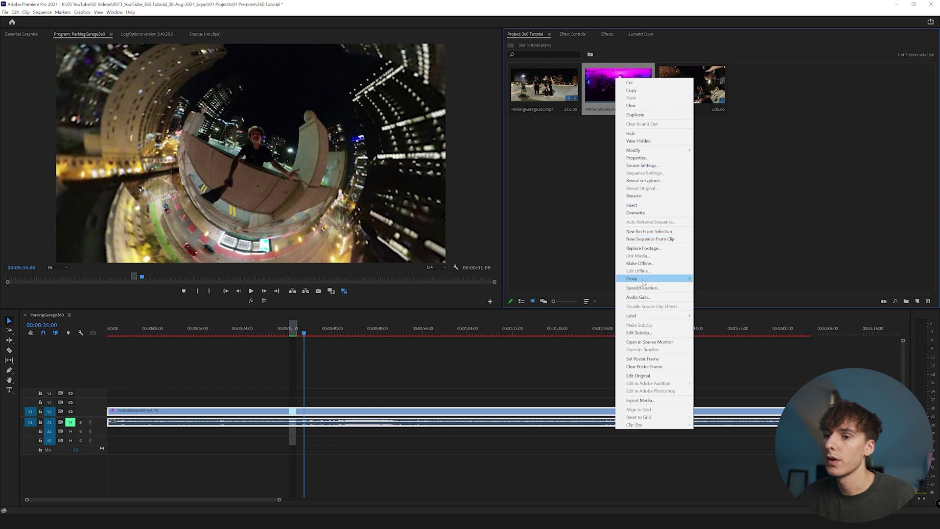
pyautogui.moveTo(644, 283)
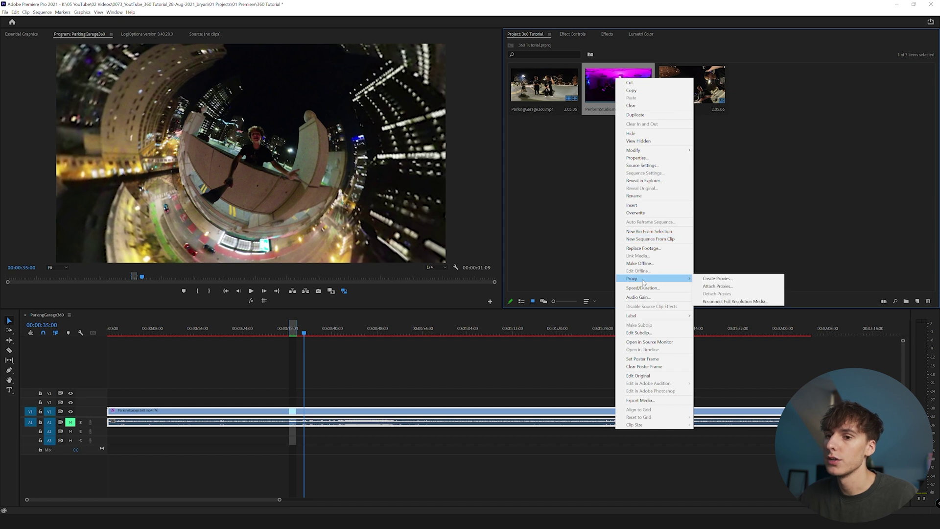
pyautogui.click(700, 281)
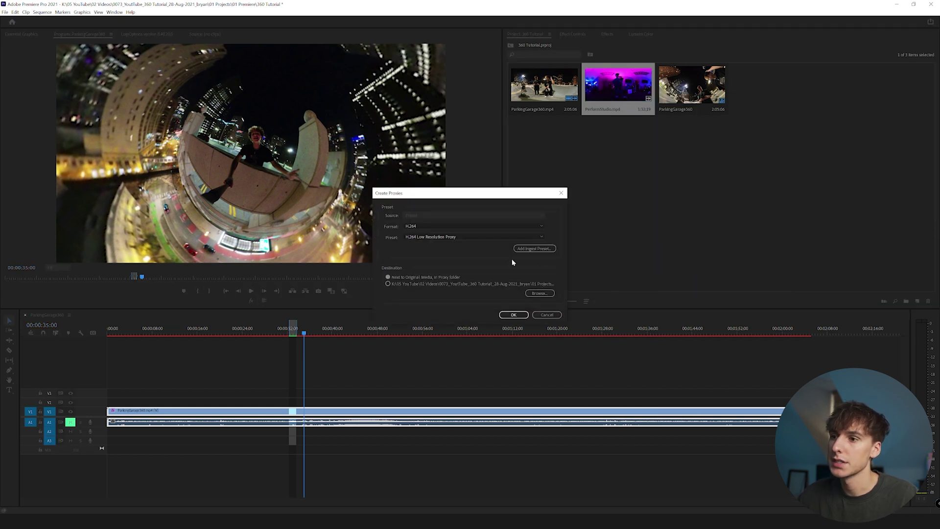
pyautogui.click(514, 315)
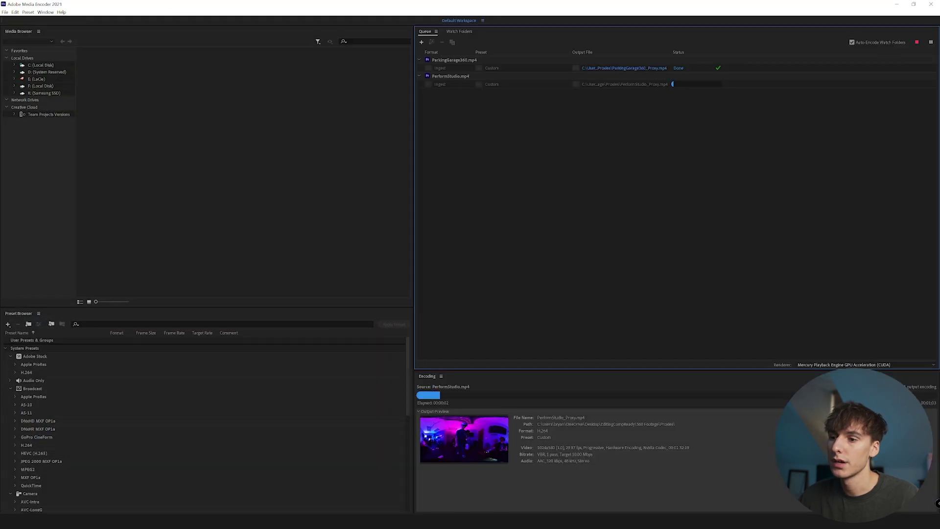
pyautogui.click(897, 3)
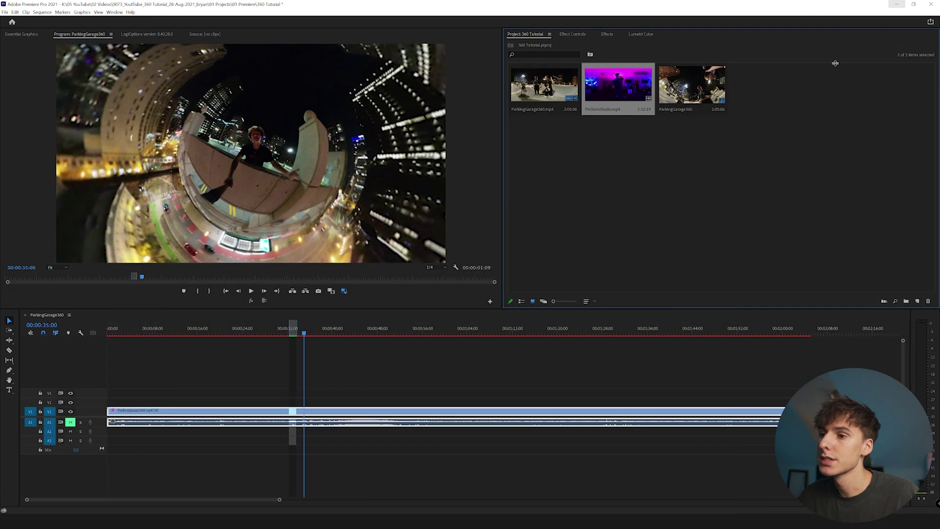
# Replace the parking garage clip in the timeline with PerformStudio.mp4, keeping the existing sequence settings
pyautogui.click(355, 421)
pyautogui.press('Delete')
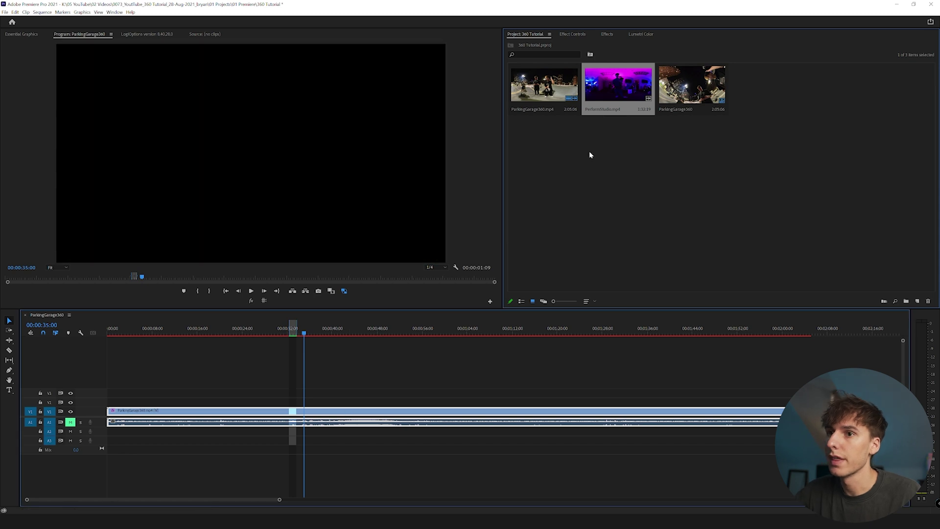
pyautogui.moveTo(618, 84); pyautogui.dragTo(111, 425)
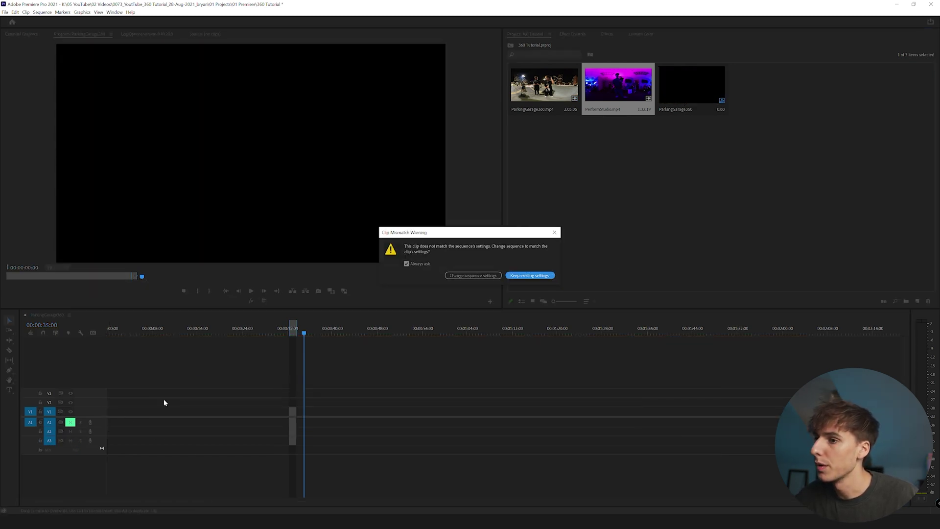
pyautogui.click(528, 276)
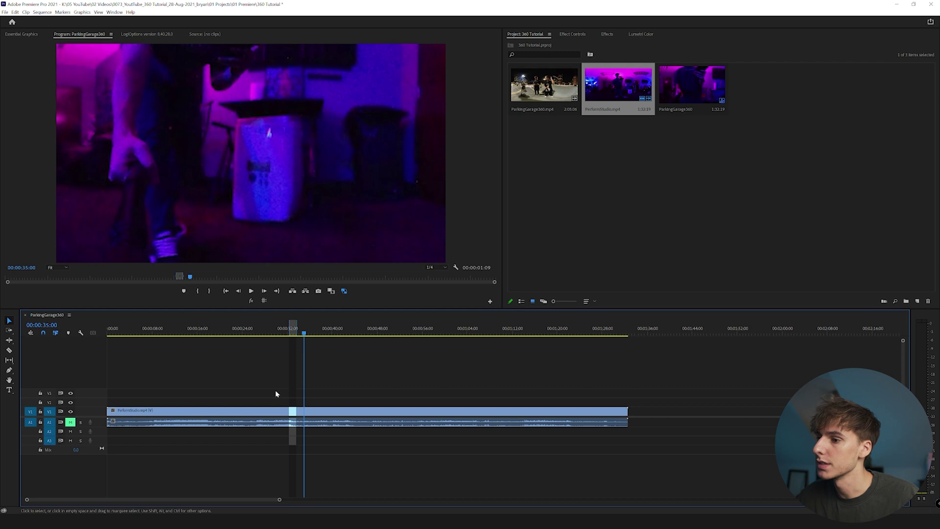
# Apply GoPro FX Reframe to the PerformStudio.mp4 clip and show its effect settings
pyautogui.click(211, 333)
pyautogui.click(210, 412)
pyautogui.click(573, 34)
pyautogui.click(606, 34)
pyautogui.moveTo(542, 97); pyautogui.dragTo(202, 414)
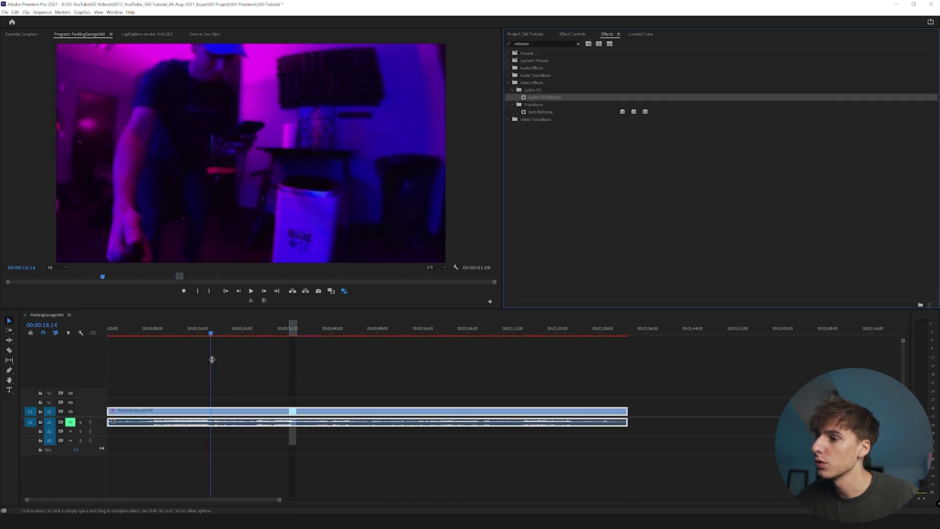
pyautogui.click(572, 36)
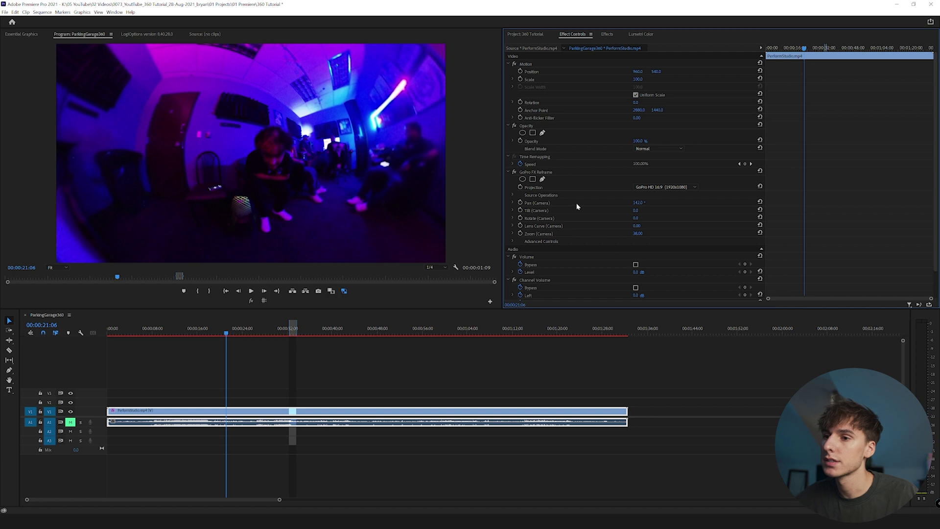
# Set the PerformStudio clip's pan to 139, enable keyframing for all five camera settings at 00:00:21:06, and set zoom to 28
pyautogui.moveTo(638, 207); pyautogui.dragTo(647, 207)
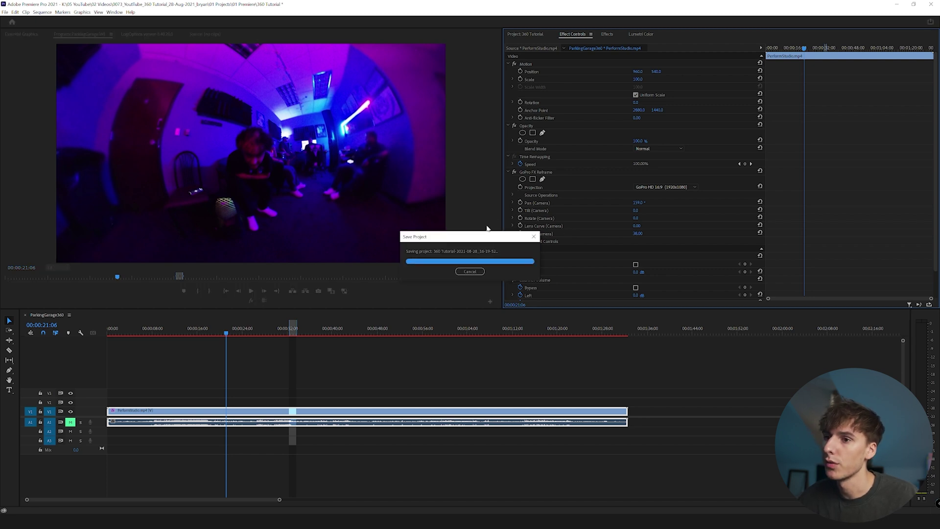
pyautogui.click(521, 203)
pyautogui.click(521, 210)
pyautogui.click(520, 218)
pyautogui.click(520, 226)
pyautogui.click(521, 233)
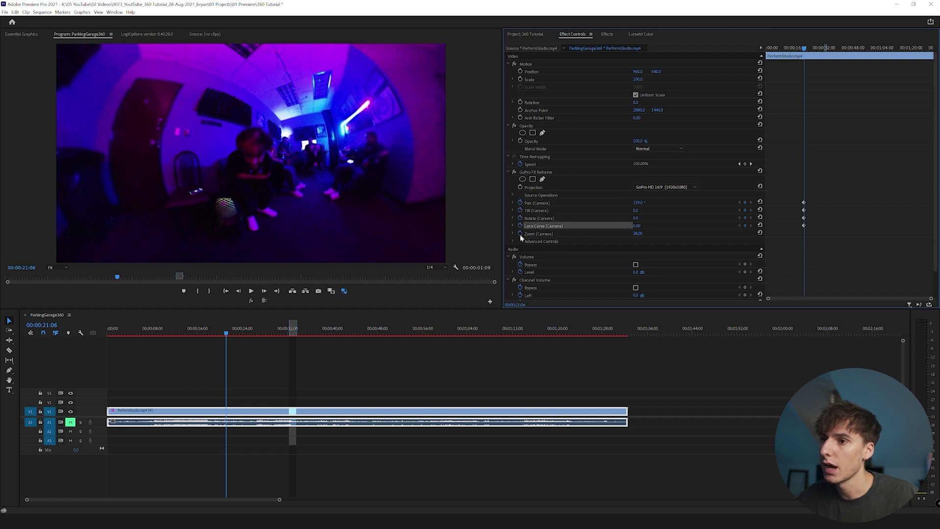
pyautogui.moveTo(638, 234); pyautogui.dragTo(615, 233)
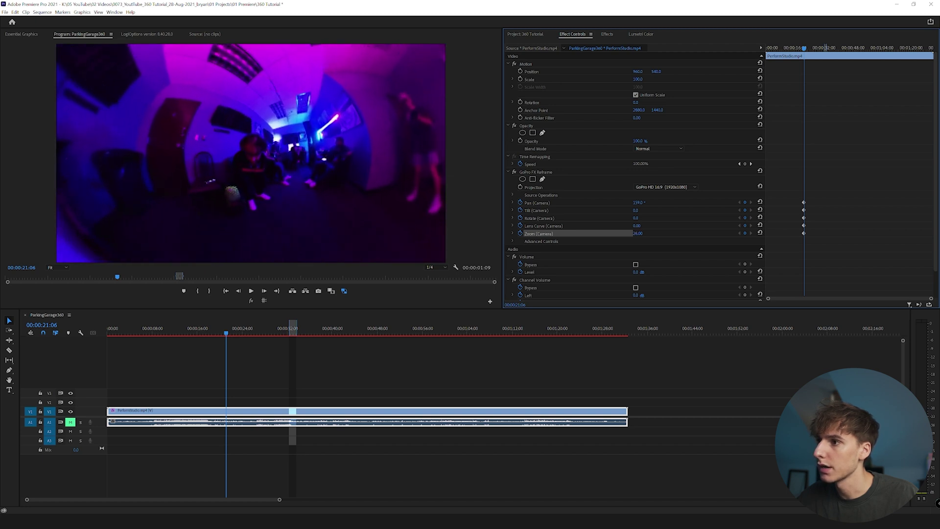
# Add the Safe Margins control to the program monitor's controls and display the safe margins
pyautogui.click(491, 303)
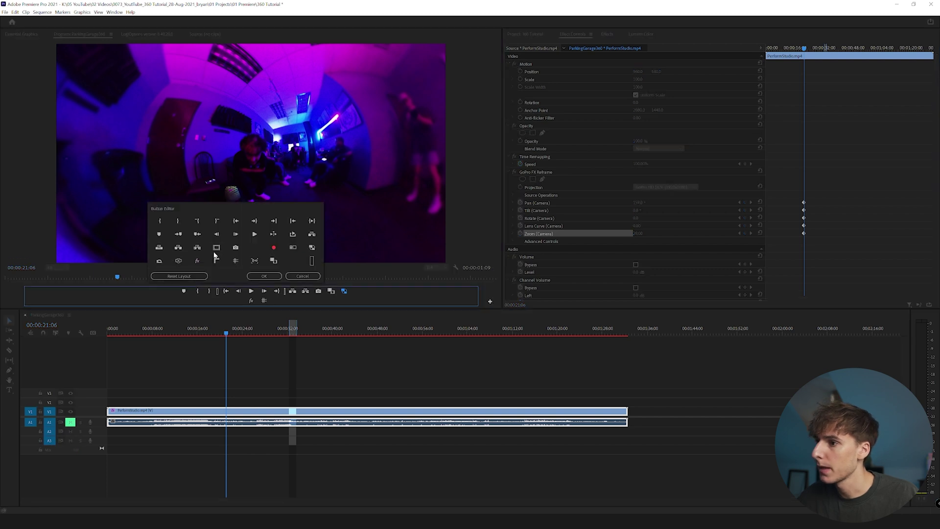
pyautogui.moveTo(217, 248); pyautogui.dragTo(277, 300)
pyautogui.click(264, 276)
pyautogui.click(277, 301)
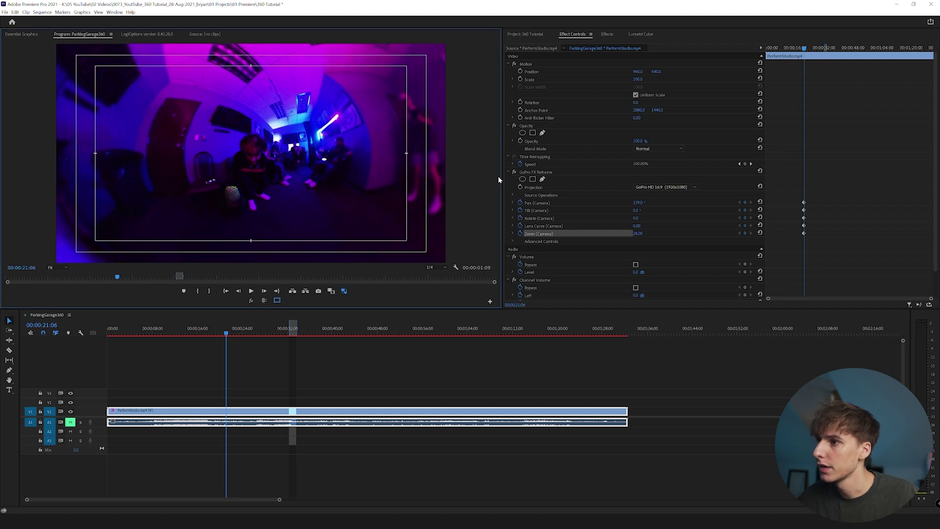
# Centre the subject at 00:00:21:06 by setting the camera tilt to -4 and pan to 140
pyautogui.moveTo(636, 210); pyautogui.dragTo(634, 210)
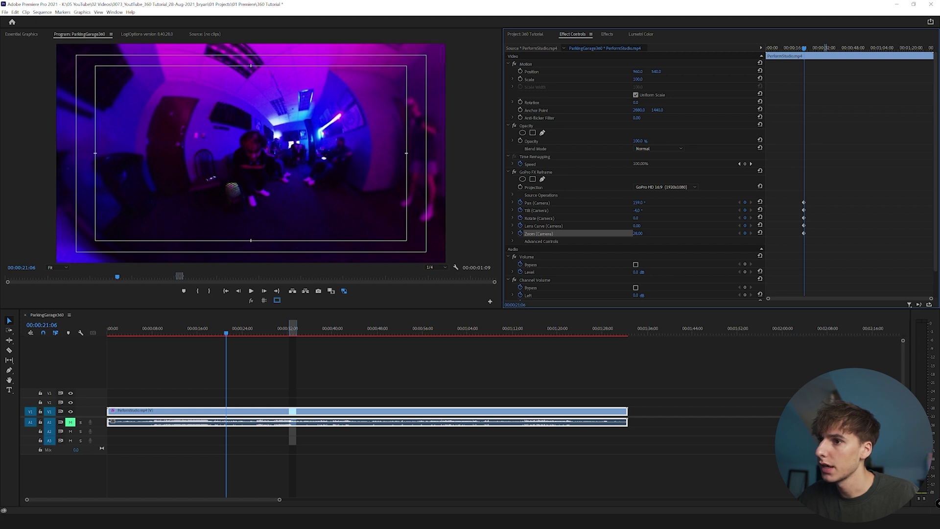
pyautogui.moveTo(638, 202); pyautogui.dragTo(639, 202)
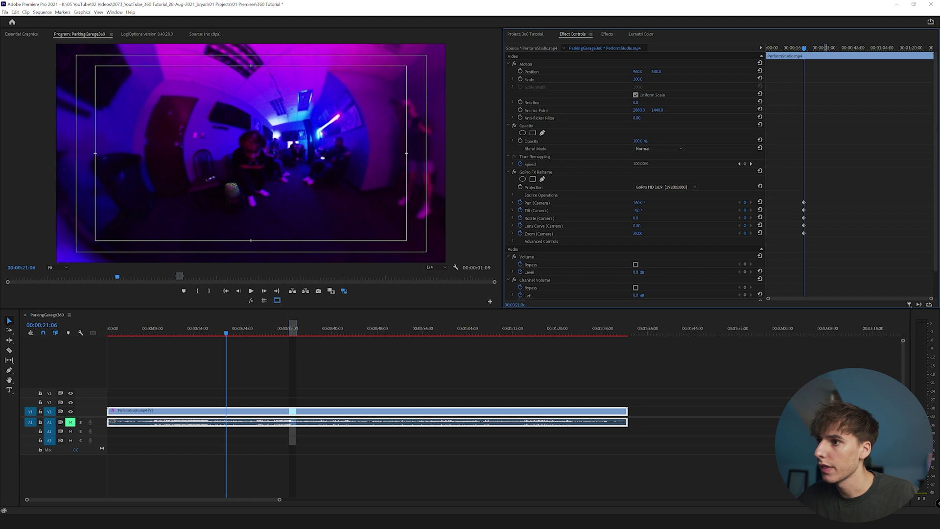
pyautogui.click(245, 292)
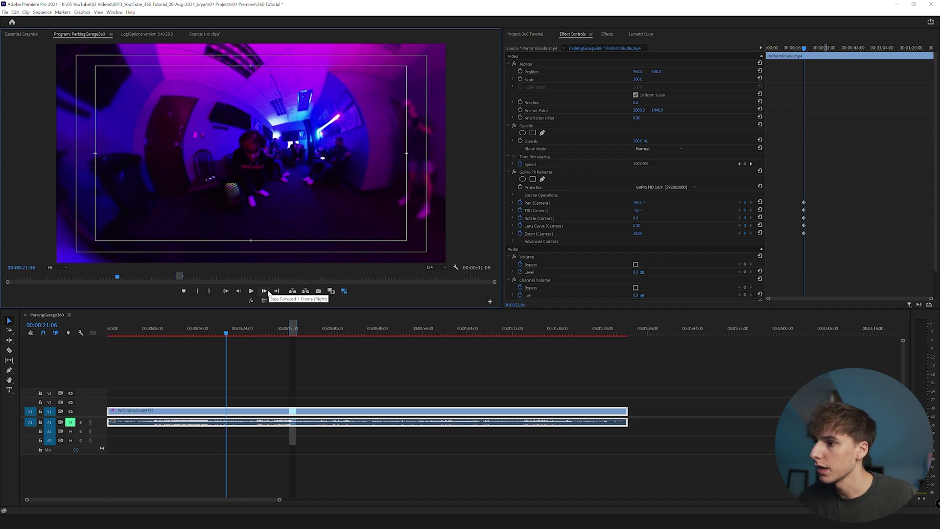
# Advance to 00:00:21:26 and keyframe the camera tilt at -14 and pan at 146
pyautogui.click(264, 291)
pyautogui.click(265, 291)
pyautogui.click(264, 290)
pyautogui.click(264, 291)
pyautogui.click(268, 293)
pyautogui.click(269, 293)
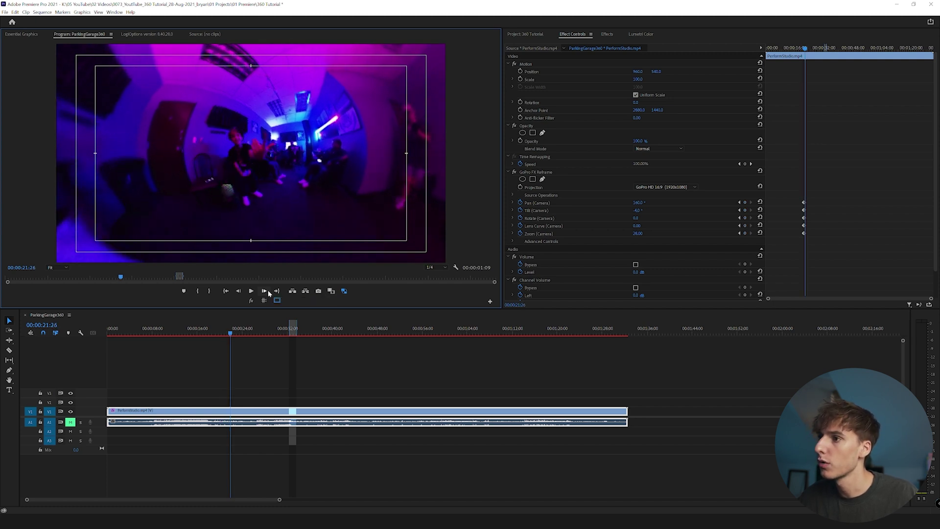
pyautogui.click(638, 211)
pyautogui.moveTo(638, 203); pyautogui.dragTo(632, 210)
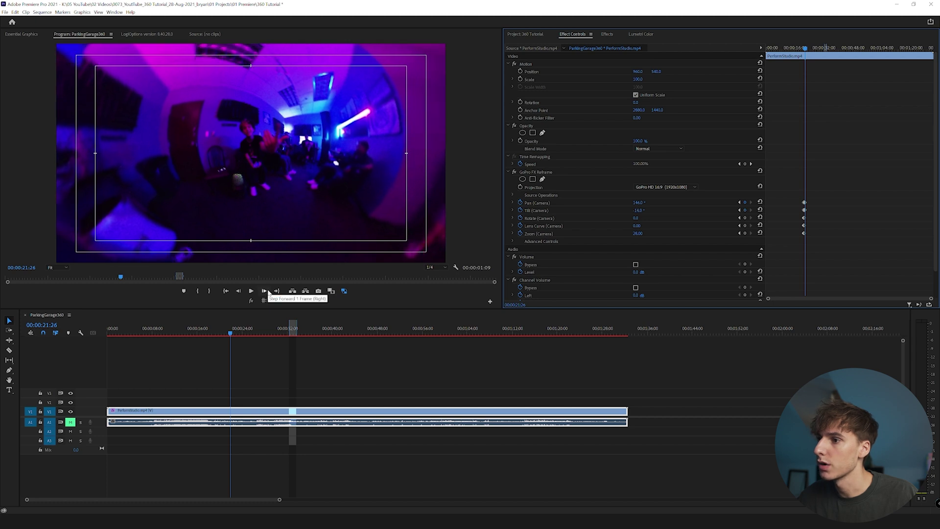
# Advance to 00:00:22:11 and keyframe the camera pan at 152 with tilt at -14
pyautogui.hotkey('shift', 'Right')
pyautogui.hotkey('shift', 'Right')
pyautogui.hotkey('shift', 'Right')
pyautogui.hotkey('shift', 'Right')
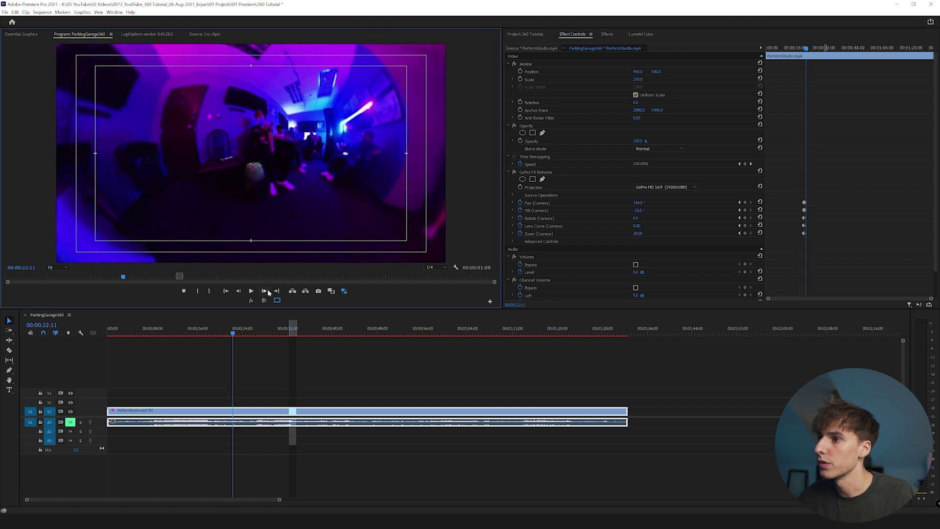
pyautogui.moveTo(637, 211); pyautogui.dragTo(634, 203)
# Advance to 00:00:23:26 and keyframe the camera pan at 146 and tilt at -19
pyautogui.hotkey('shift', 'Right')
pyautogui.hotkey('shift', 'Right')
pyautogui.hotkey('shift', 'Right')
pyautogui.hotkey('shift', 'Right')
pyautogui.hotkey('shift', 'Right')
pyautogui.hotkey('shift', 'Right')
pyautogui.hotkey('shift', 'Right')
pyautogui.hotkey('shift', 'Right')
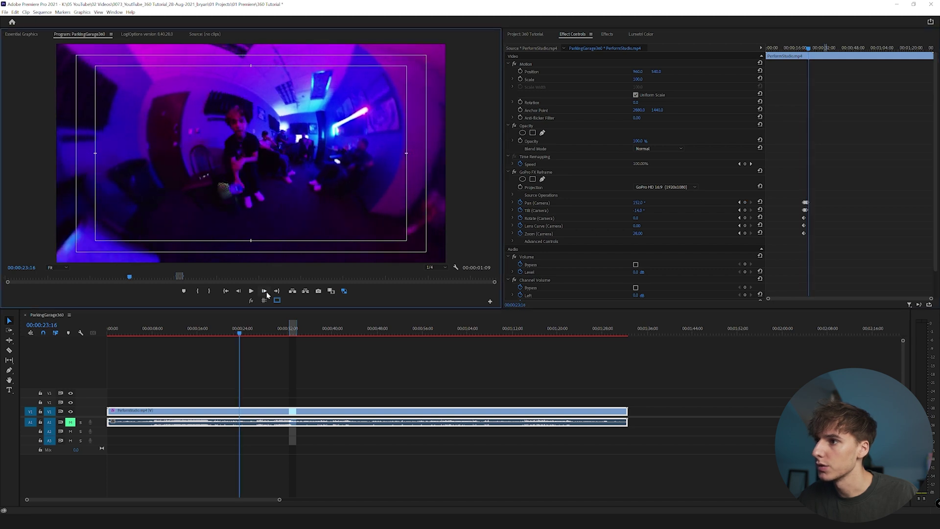
pyautogui.moveTo(637, 203); pyautogui.dragTo(641, 202)
pyautogui.moveTo(638, 210); pyautogui.dragTo(642, 210)
# Advance to 00:00:25:06 and keyframe the camera pan at 159 and tilt at -13
pyautogui.hotkey('shift', 'Right')
pyautogui.hotkey('shift', 'Right')
pyautogui.hotkey('shift', 'Right')
pyautogui.hotkey('shift', 'Right')
pyautogui.hotkey('shift', 'Right')
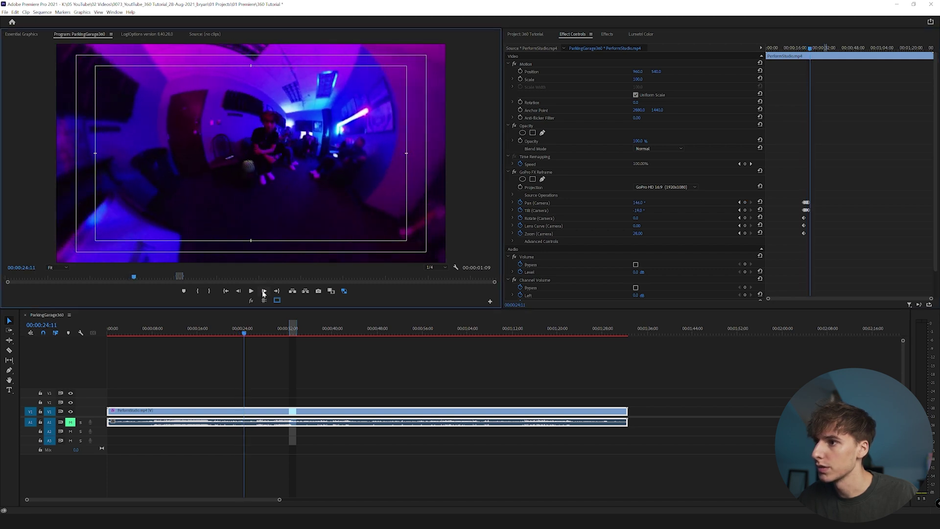
pyautogui.hotkey('shift', 'Right')
pyautogui.hotkey('shift', 'Right')
pyautogui.hotkey('shift', 'Right')
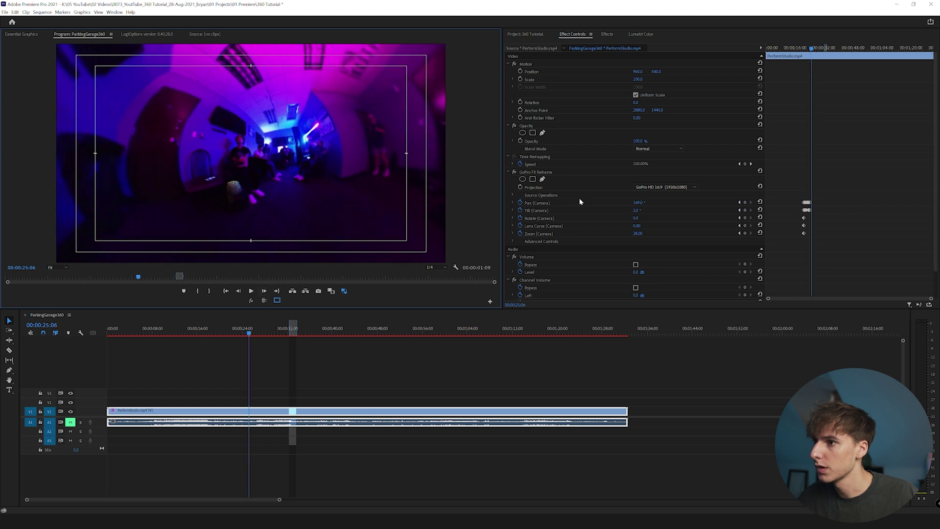
pyautogui.moveTo(637, 202); pyautogui.dragTo(633, 203)
pyautogui.moveTo(638, 210); pyautogui.dragTo(630, 210)
# Mark the range from 00:00:21:06 to 00:00:25:06, render it and preview the camera tracking
pyautogui.click(802, 48)
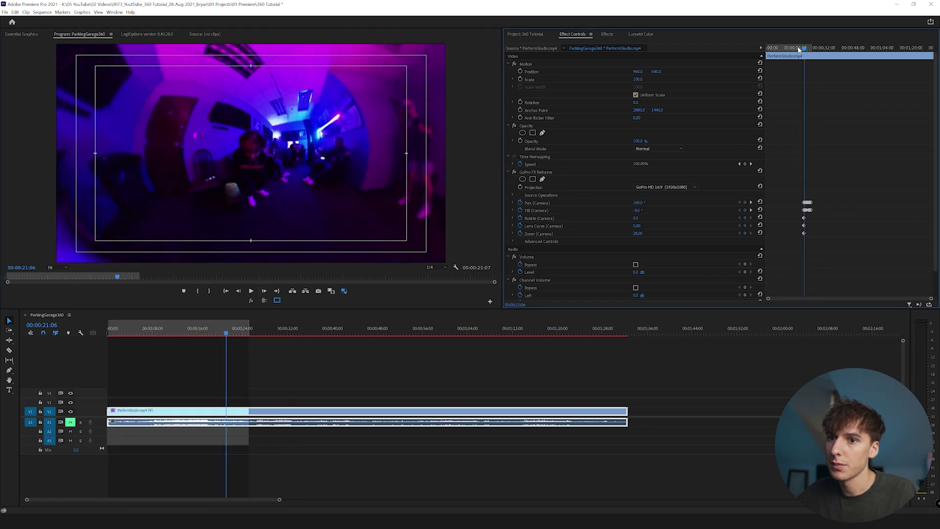
pyautogui.press('i')
pyautogui.press('Return')
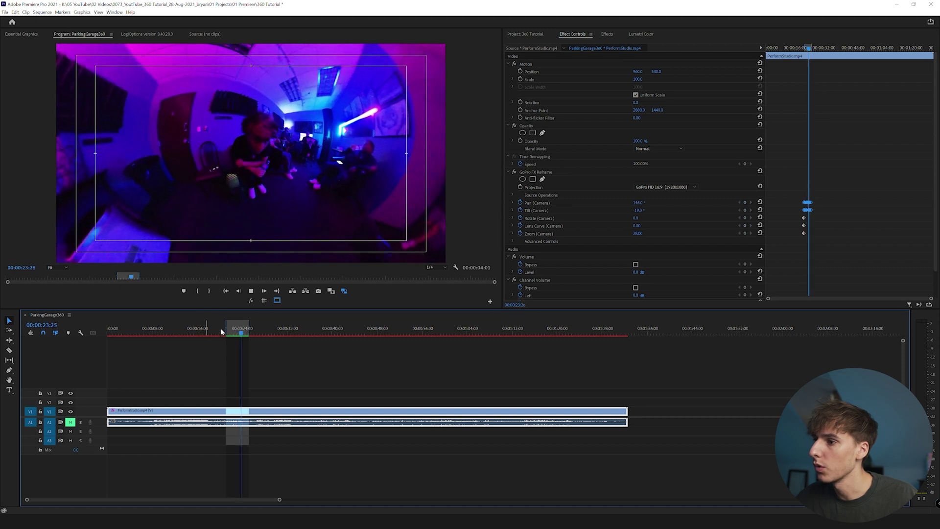
pyautogui.press('space')
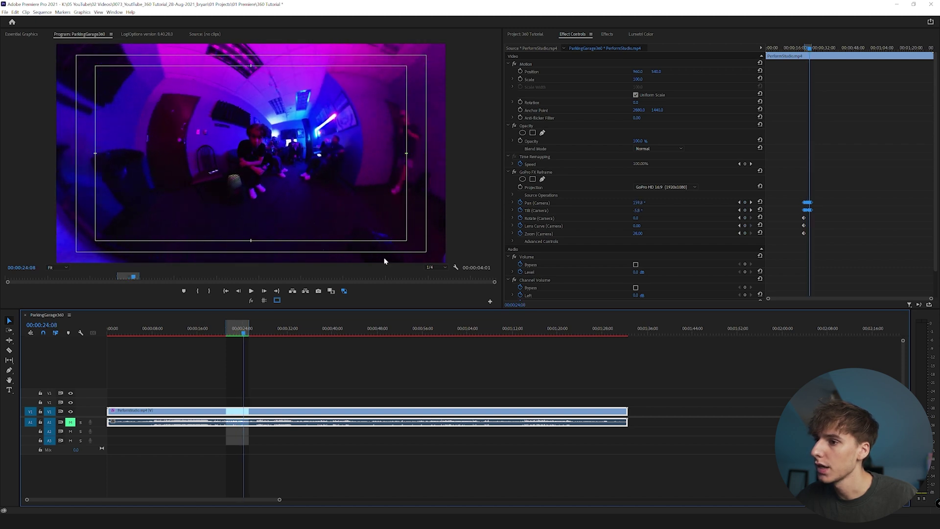
pyautogui.moveTo(235, 333); pyautogui.dragTo(245, 334)
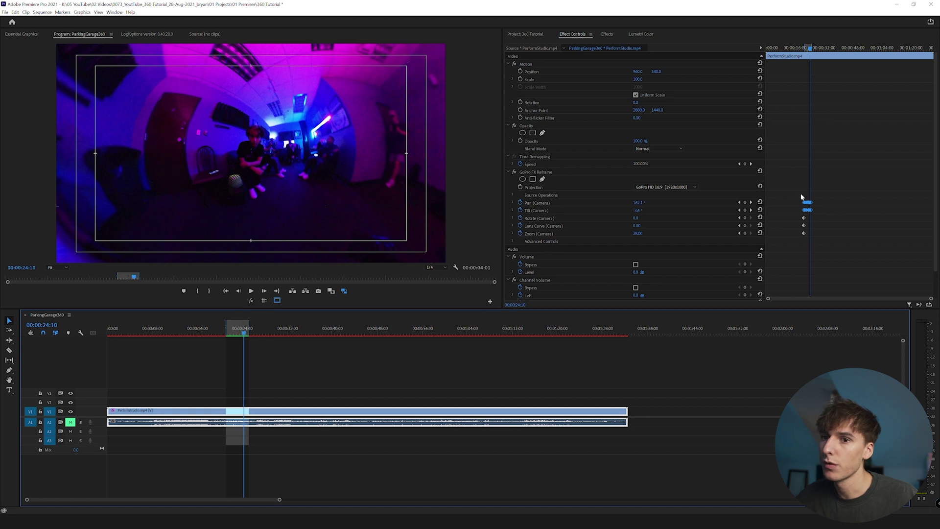
# Change the selected camera pan and tilt keyframes to Bezier interpolation and render the marked range again
pyautogui.rightClick(808, 212)
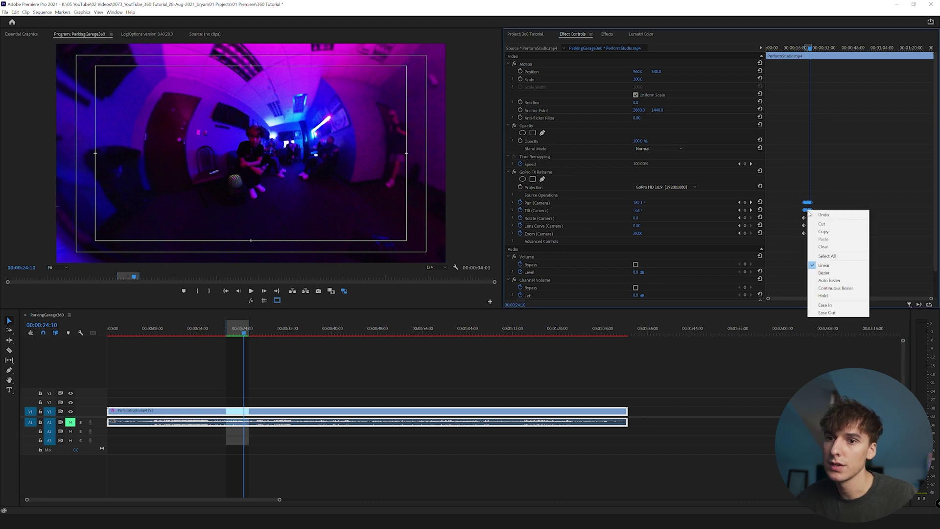
pyautogui.click(822, 272)
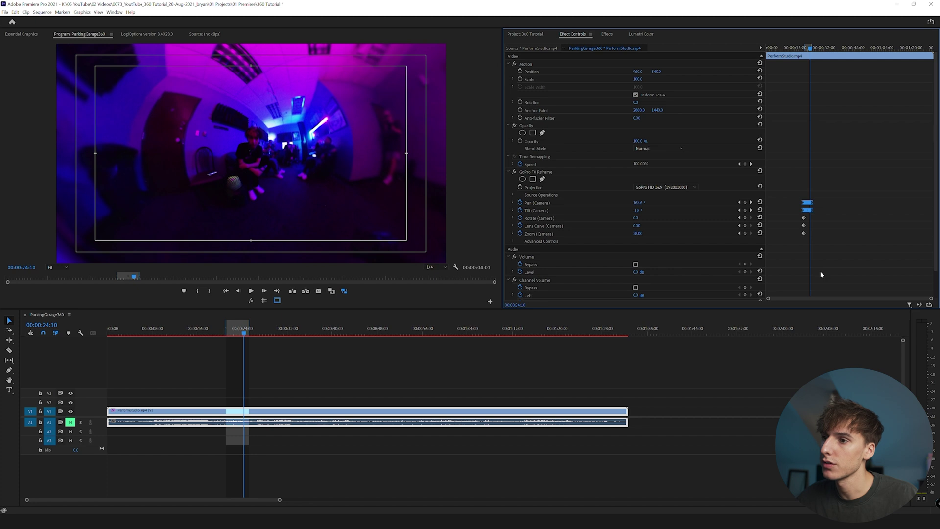
pyautogui.press('Return')
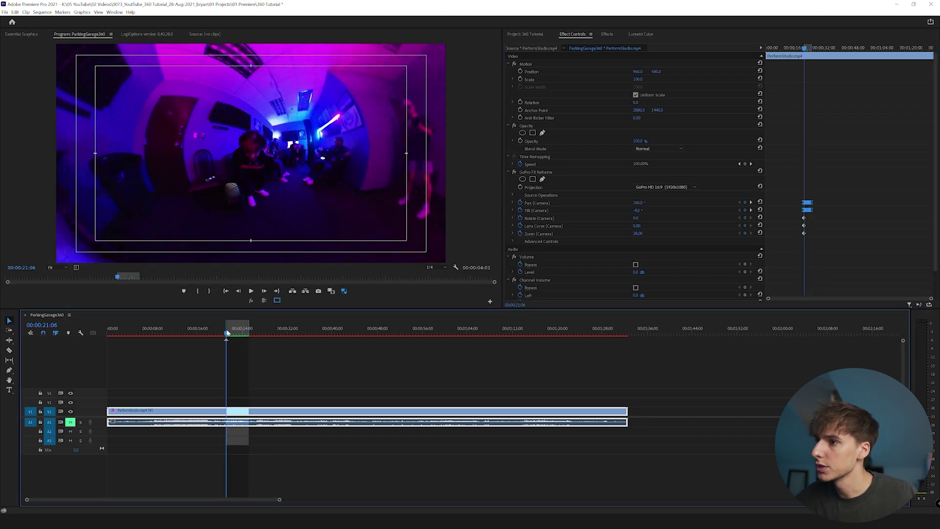
# Go to the end of the marked range at 00:00:25:06 and keyframe the camera zoom at 50
pyautogui.click(669, 238)
pyautogui.click(280, 501)
pyautogui.moveTo(280, 501); pyautogui.dragTo(153, 500)
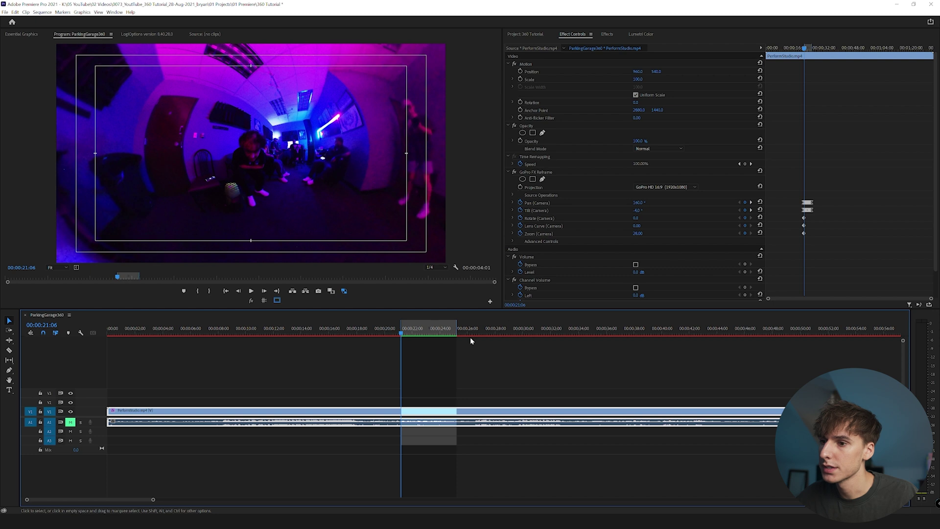
pyautogui.hotkey('shift', 'o')
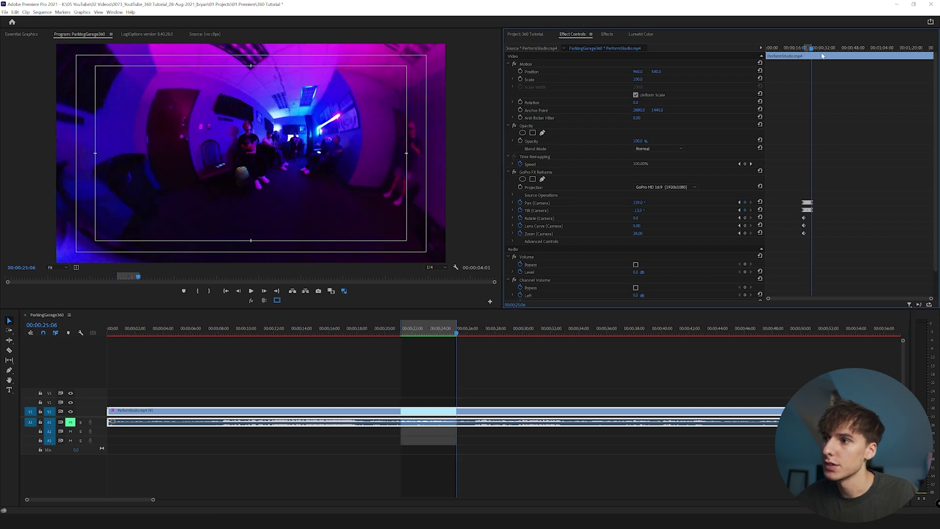
pyautogui.moveTo(636, 234)
pyautogui.mouseDown()
pyautogui.moveTo(652, 233)
pyautogui.moveTo(644, 235)
pyautogui.mouseUp()
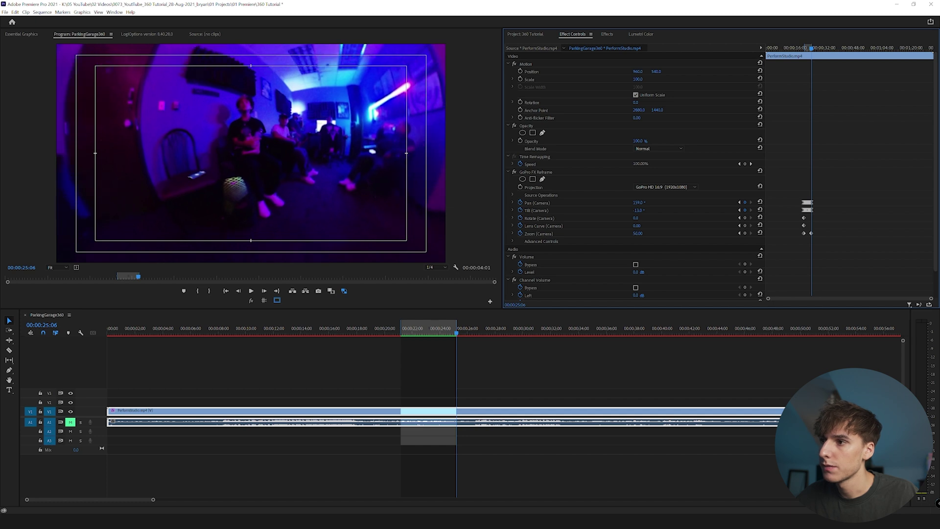
# Move the playhead to 00:00:22:09 and add a camera zoom keyframe there, keeping its current value
pyautogui.moveTo(422, 334); pyautogui.dragTo(419, 336)
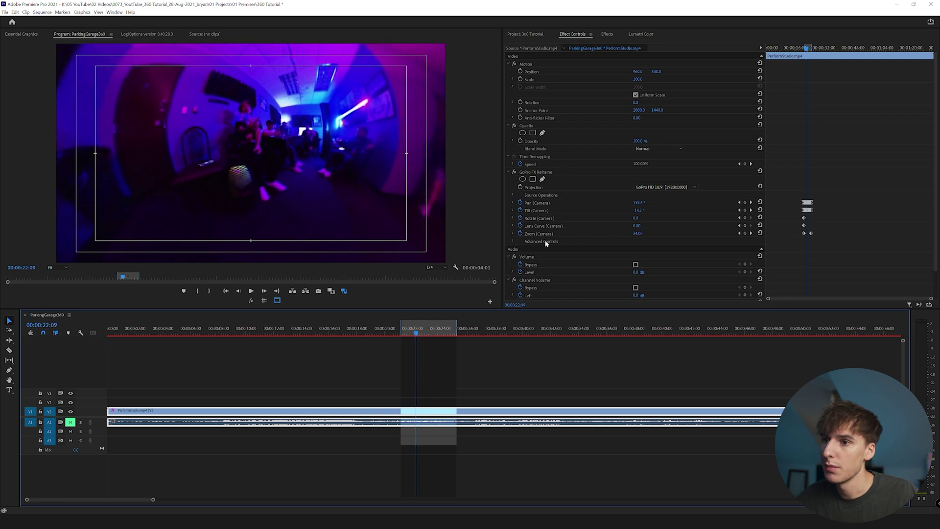
pyautogui.click(747, 237)
pyautogui.click(746, 234)
pyautogui.moveTo(152, 499); pyautogui.dragTo(119, 500)
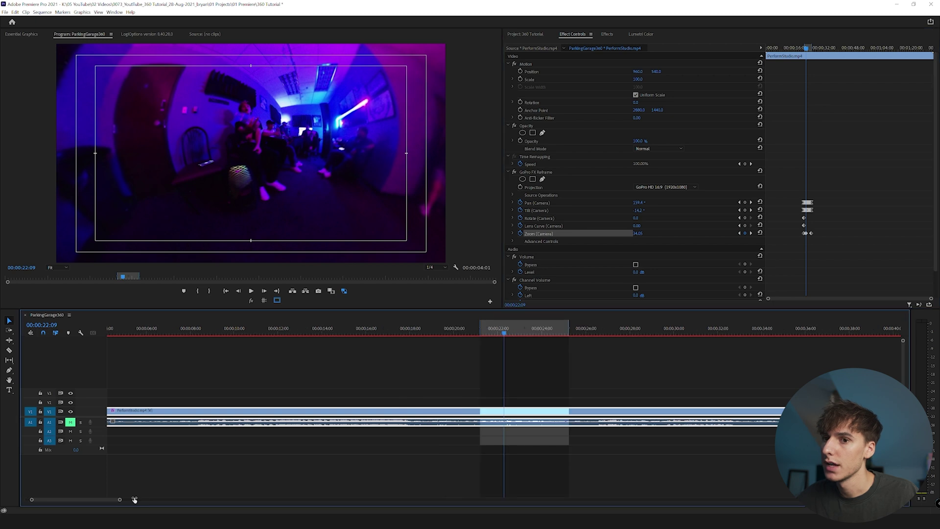
# Advance to 00:00:22:19 and raise the camera zoom to about 48 for a fast zoom-in
pyautogui.click(265, 290)
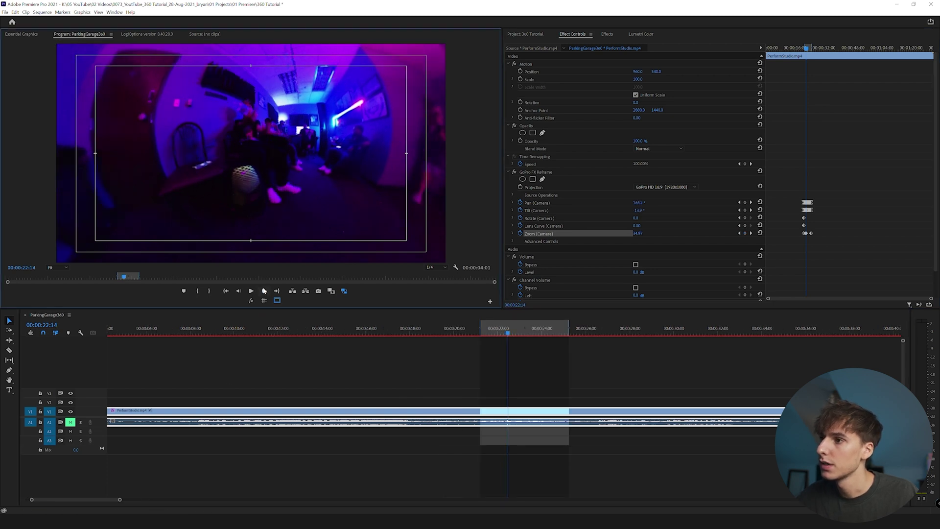
pyautogui.hotkey('shift', 'Left')
pyautogui.hotkey('shift', 'Left')
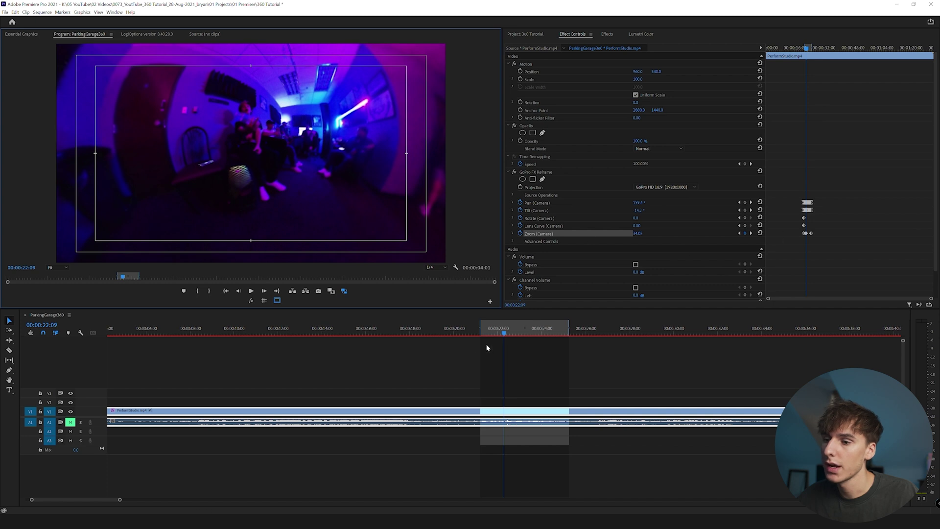
pyautogui.click(264, 290)
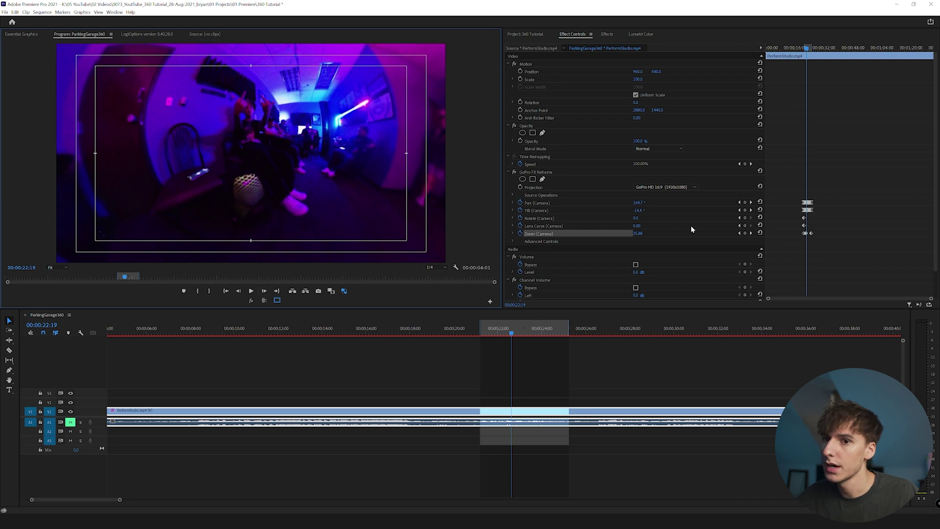
pyautogui.moveTo(638, 233); pyautogui.dragTo(644, 233)
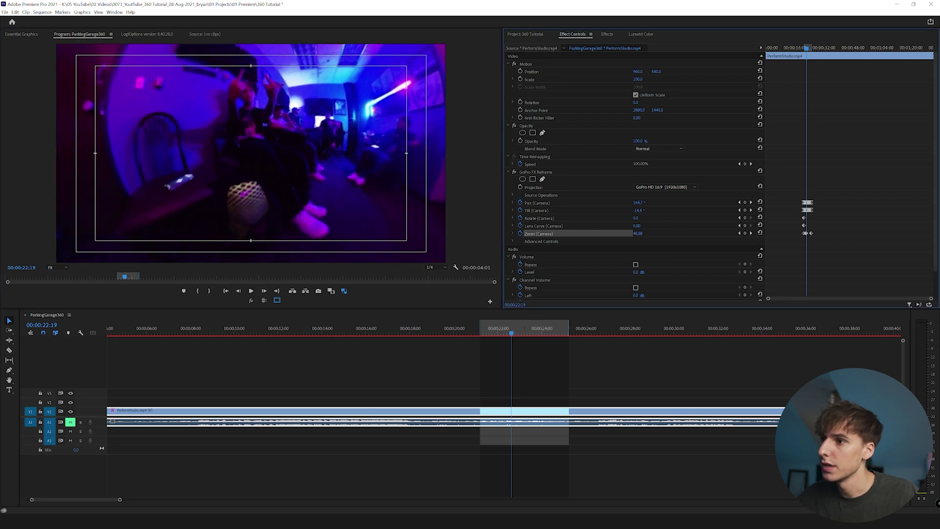
# Render the marked range and play it back from near its start to review the zoom-in
pyautogui.press('Return')
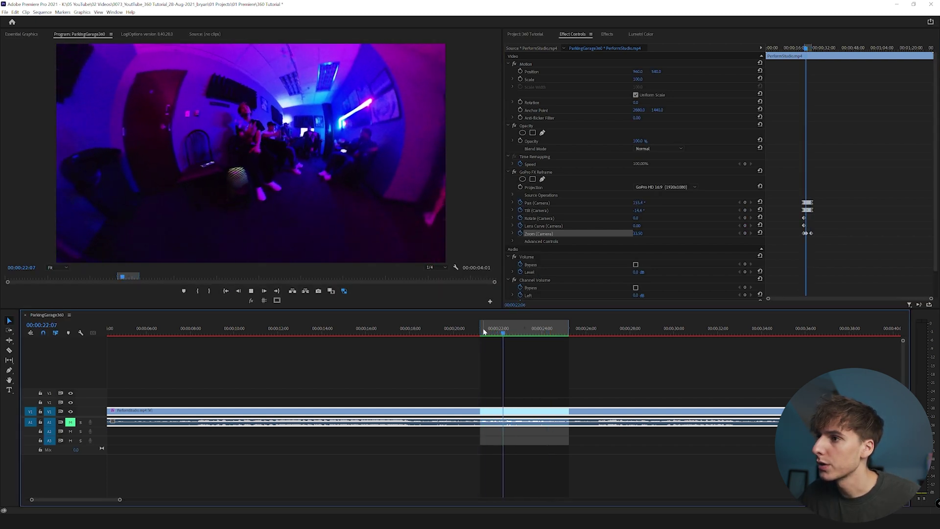
pyautogui.press('space')
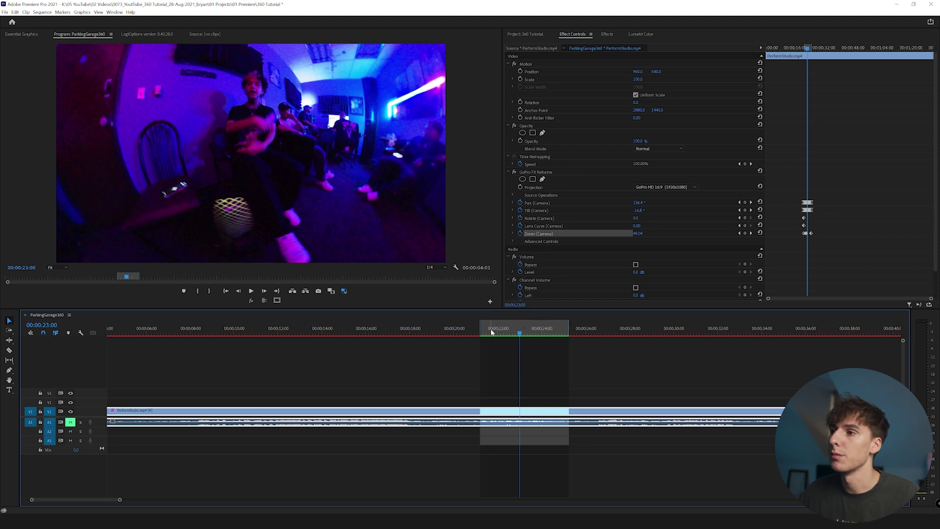
pyautogui.press('space')
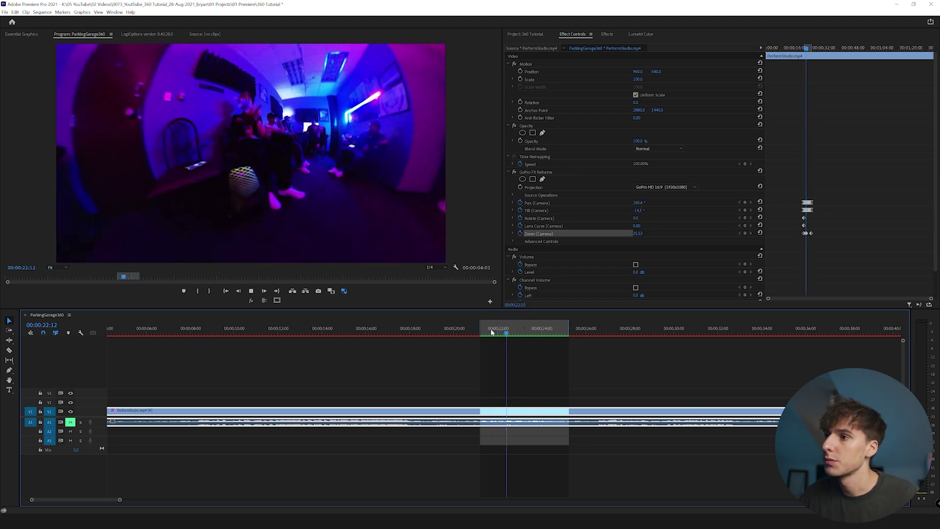
pyautogui.press('space')
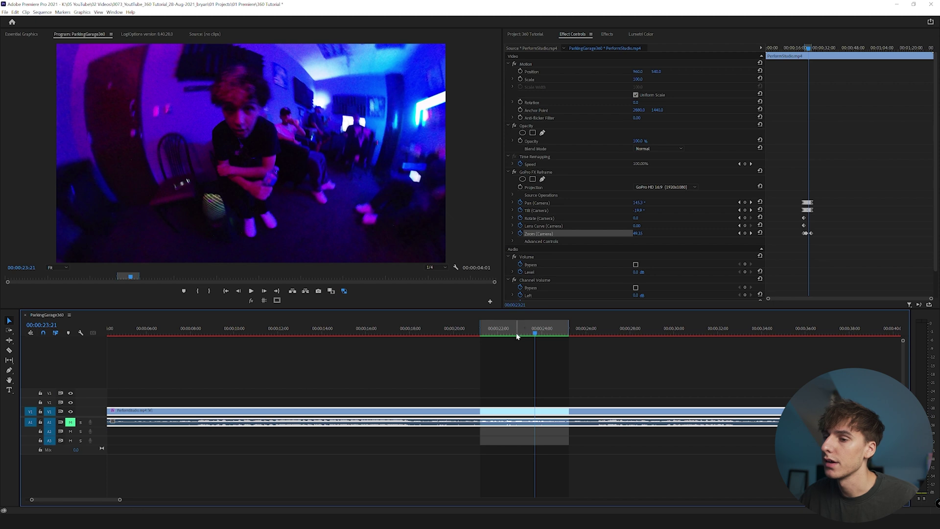
pyautogui.click(483, 334)
pyautogui.press('space')
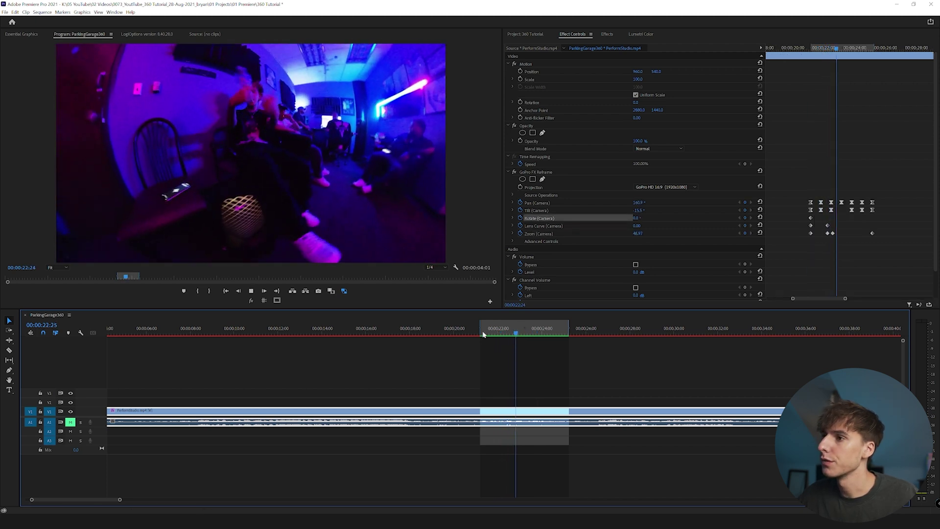
pyautogui.press('space')
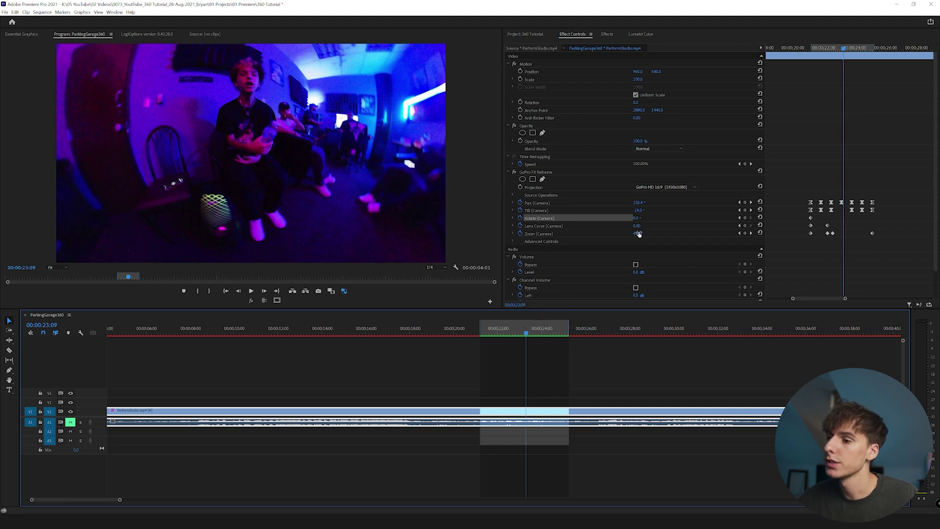
# Try a bubble look at 00:00:23:09 with camera zoom 20 and lens curve -100, and undo the last changes
pyautogui.moveTo(639, 234)
pyautogui.mouseDown()
pyautogui.moveTo(593, 234)
pyautogui.moveTo(641, 234)
pyautogui.moveTo(612, 227)
pyautogui.moveTo(656, 234)
pyautogui.moveTo(627, 234)
pyautogui.moveTo(643, 234)
pyautogui.mouseUp()
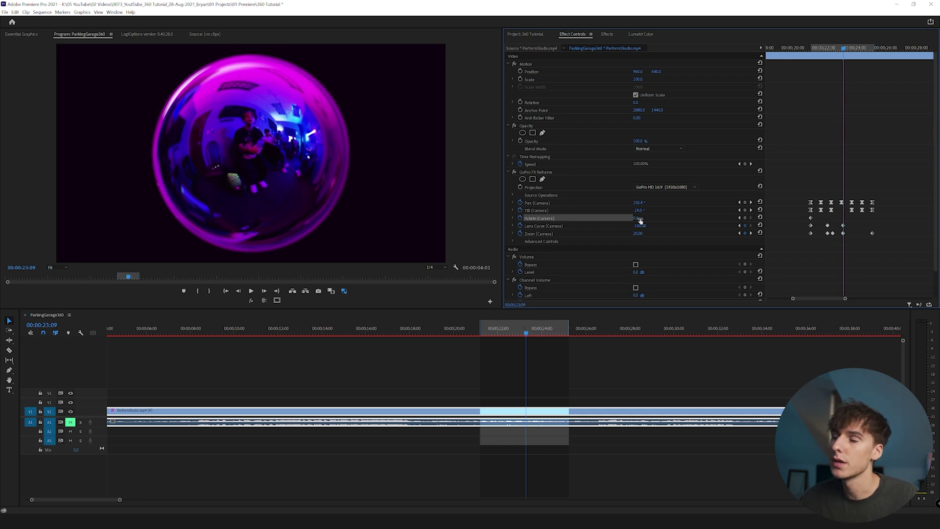
pyautogui.hotkey('ctrl', 'z')
pyautogui.hotkey('ctrl', 'z')
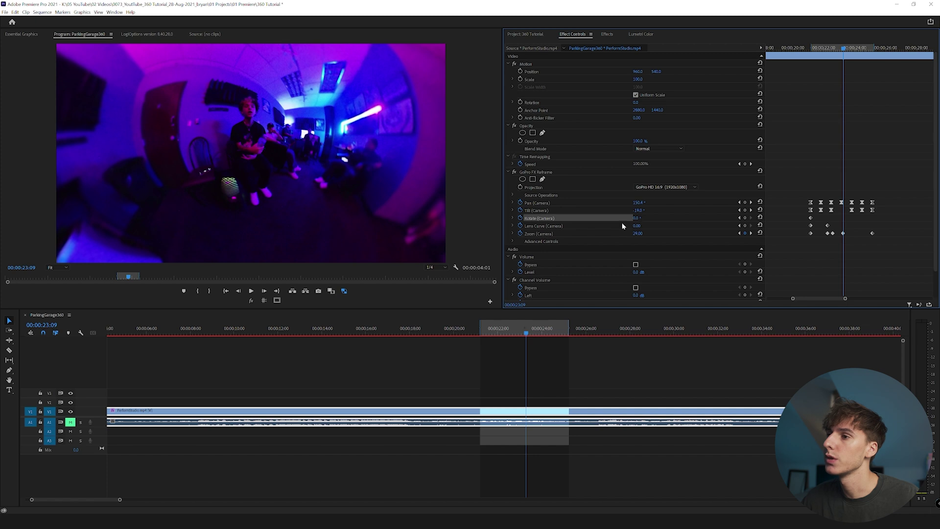